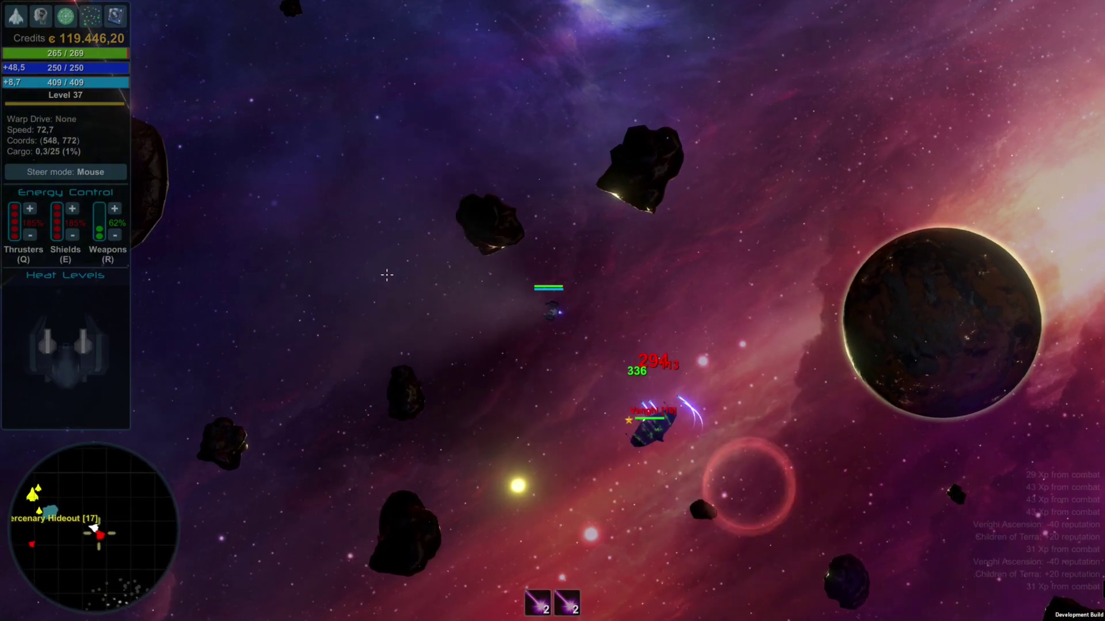
- Attack the group of Venghi ships with the ship's laser beams
left_click(748, 305)
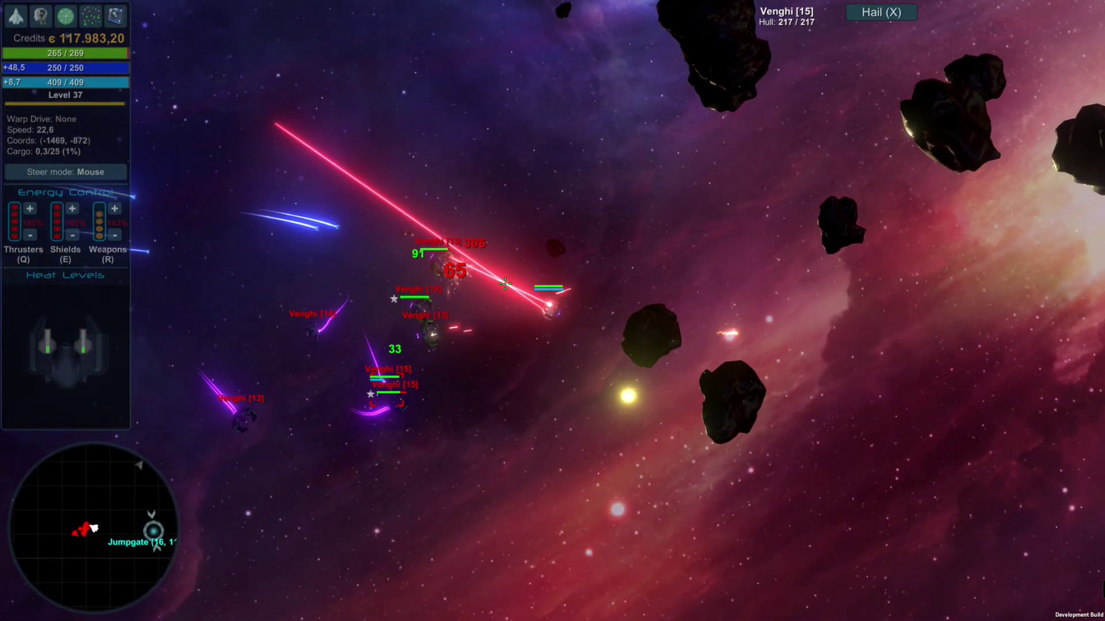
mouse_move(506, 284)
left_mouse_down()
mouse_move(483, 288)
mouse_move(469, 315)
mouse_move(516, 463)
mouse_move(449, 322)
left_mouse_up()
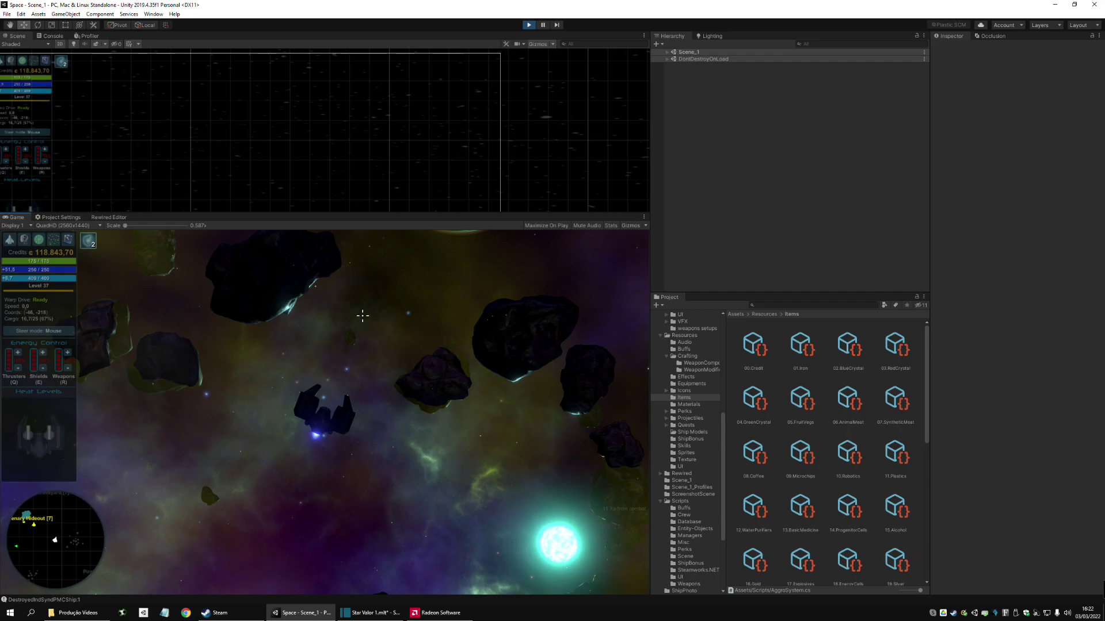
- Open the ship loadout to read the Isilo's stats and bonuses, and check the active flux effect
key("i")
mouse_move(306, 294)
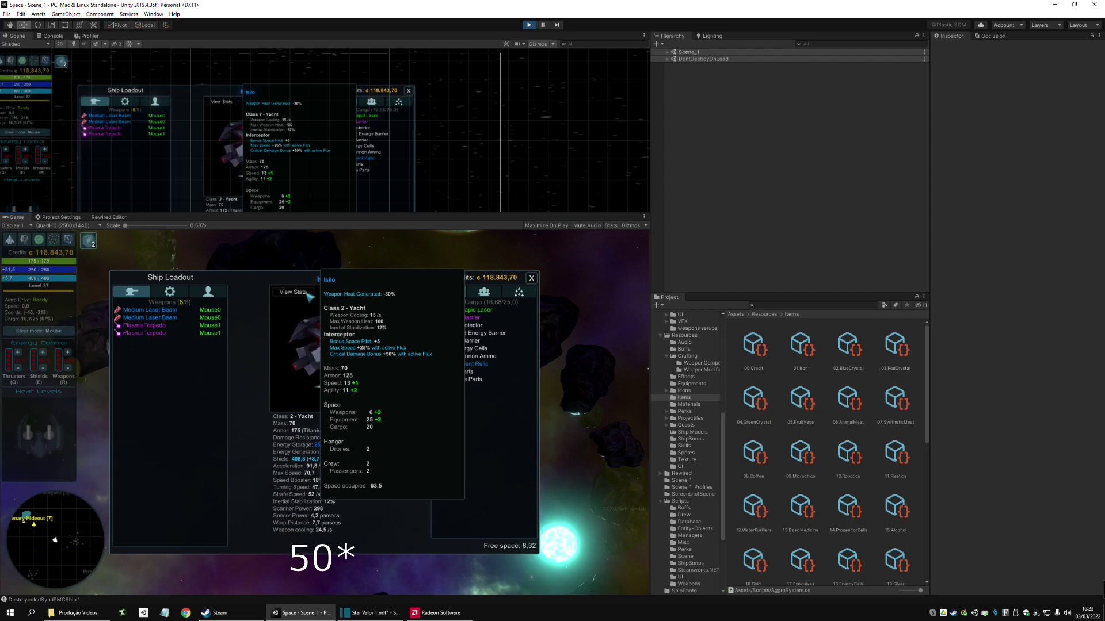
mouse_move(92, 242)
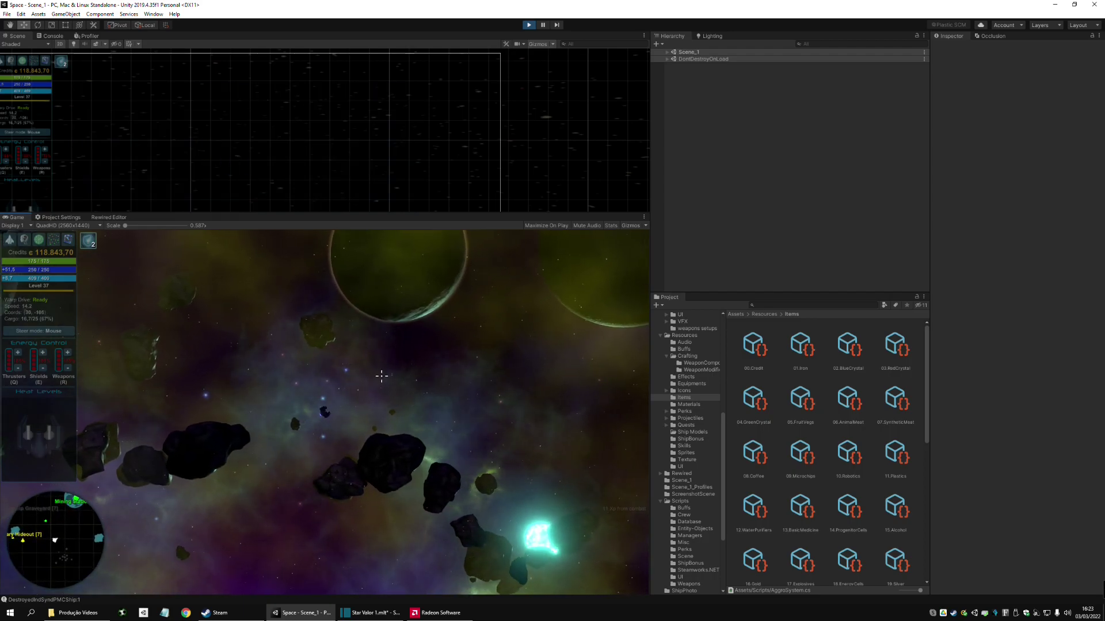
- Reopen the ship loadout and review the Isilo's stats, its weapon slots and the Medium Laser Beam details
key("w")
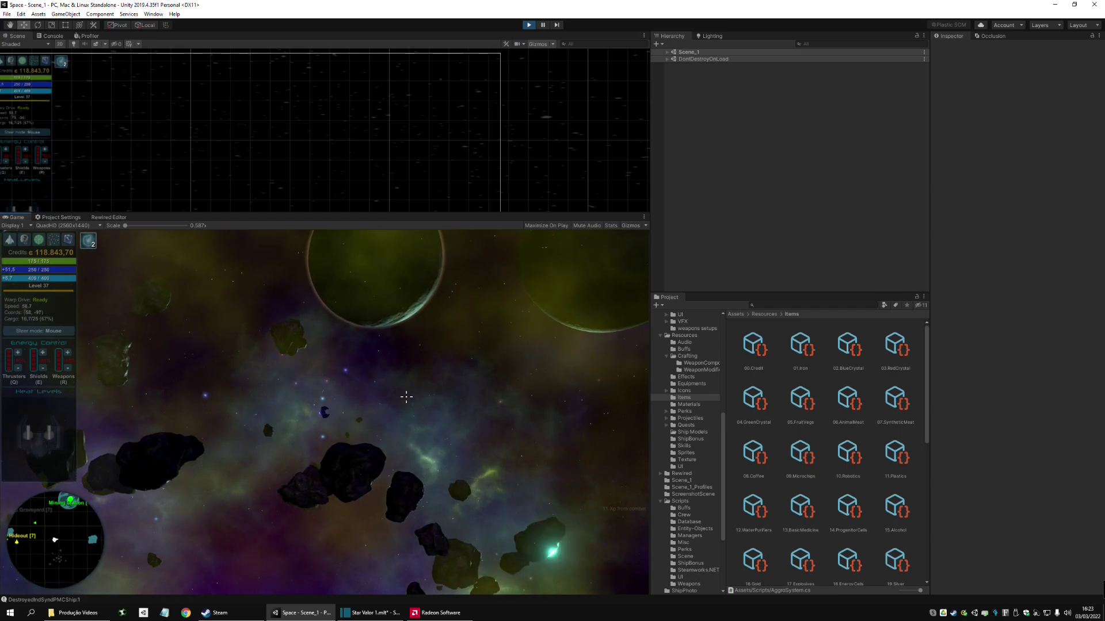
scroll(349, 362, "up", 5)
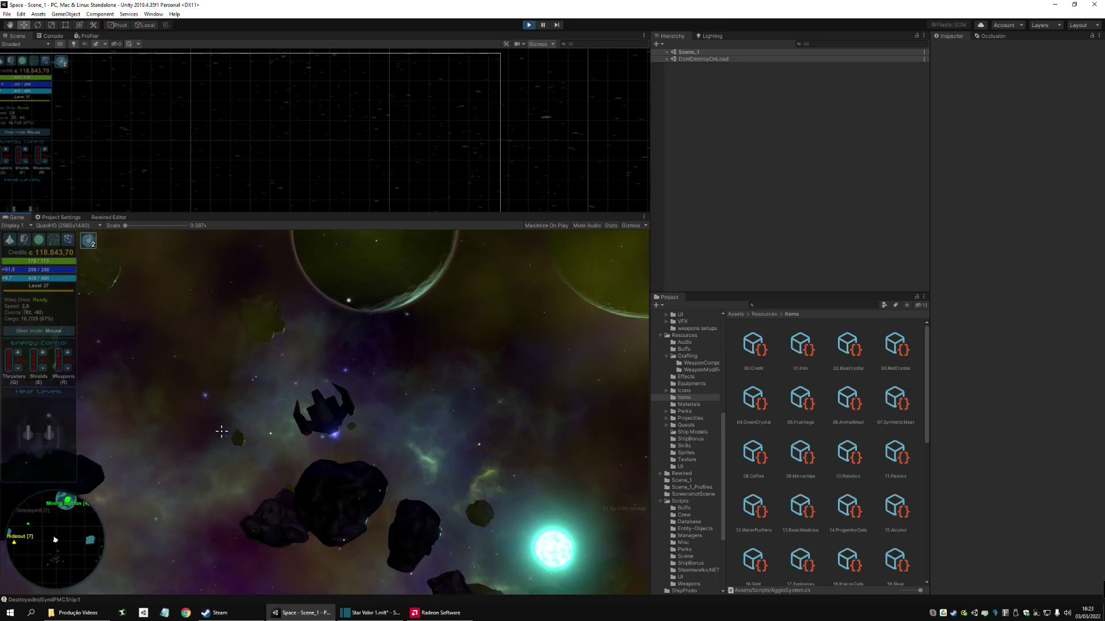
key("i")
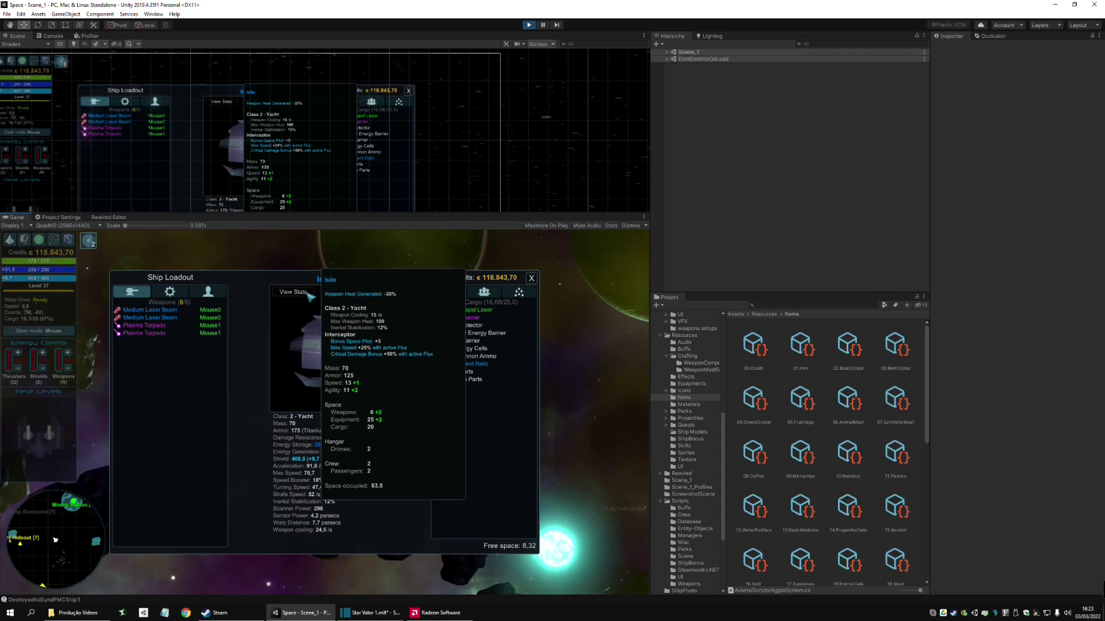
left_click(315, 345)
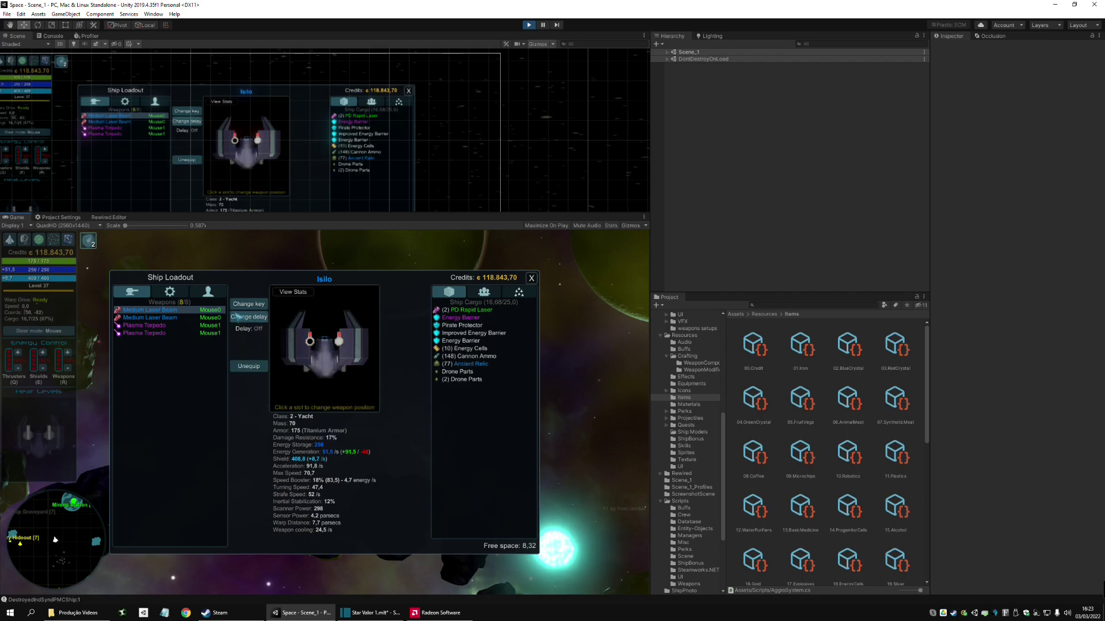
mouse_move(303, 294)
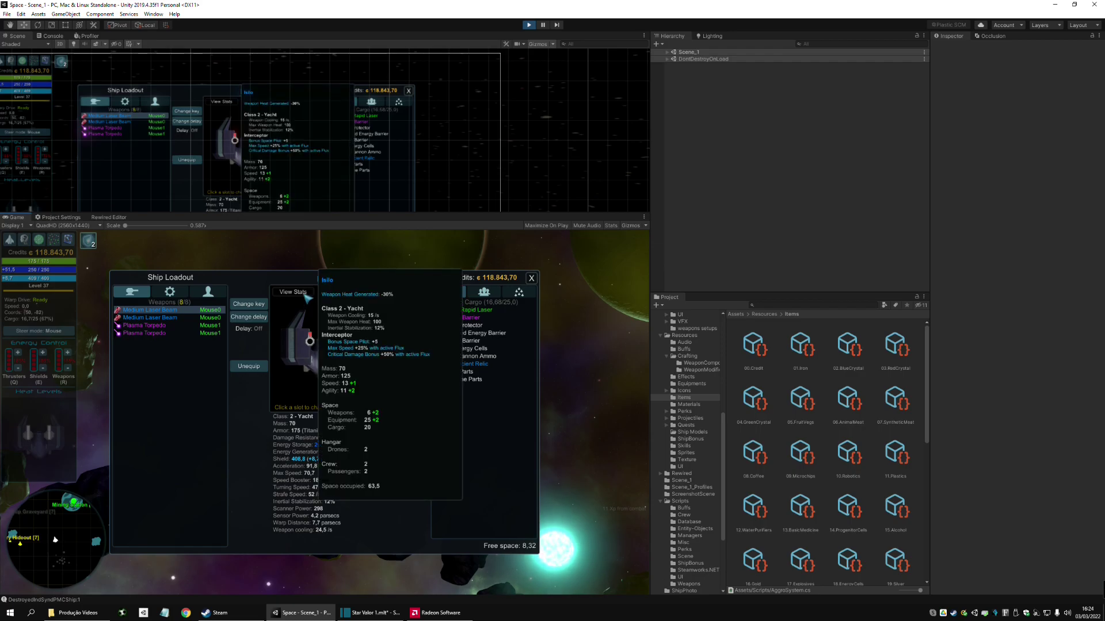
mouse_move(318, 346)
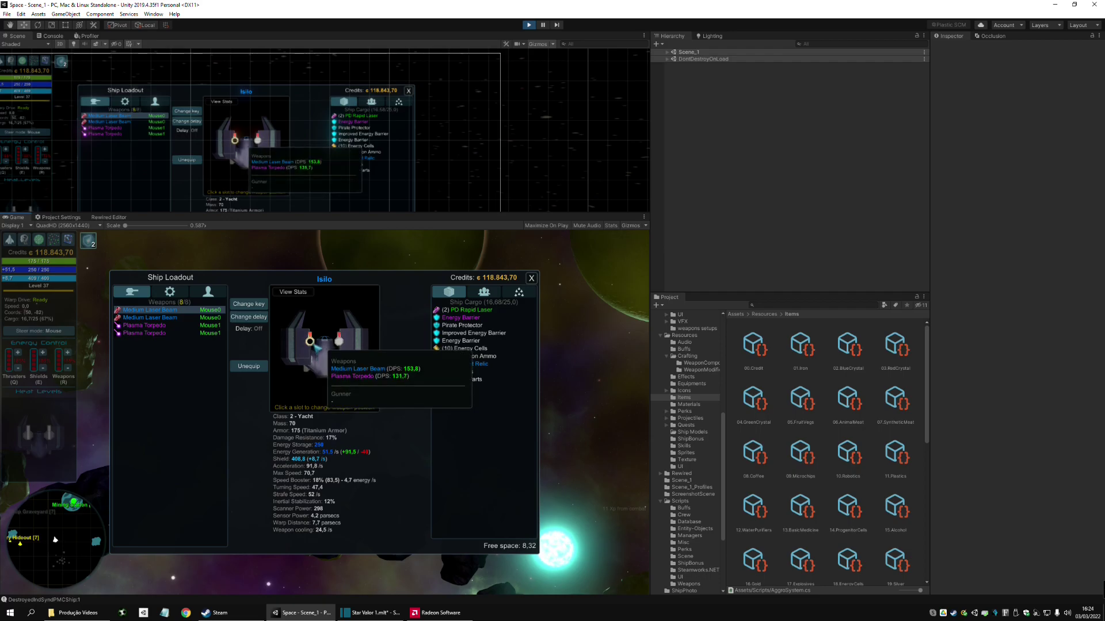
mouse_move(167, 320)
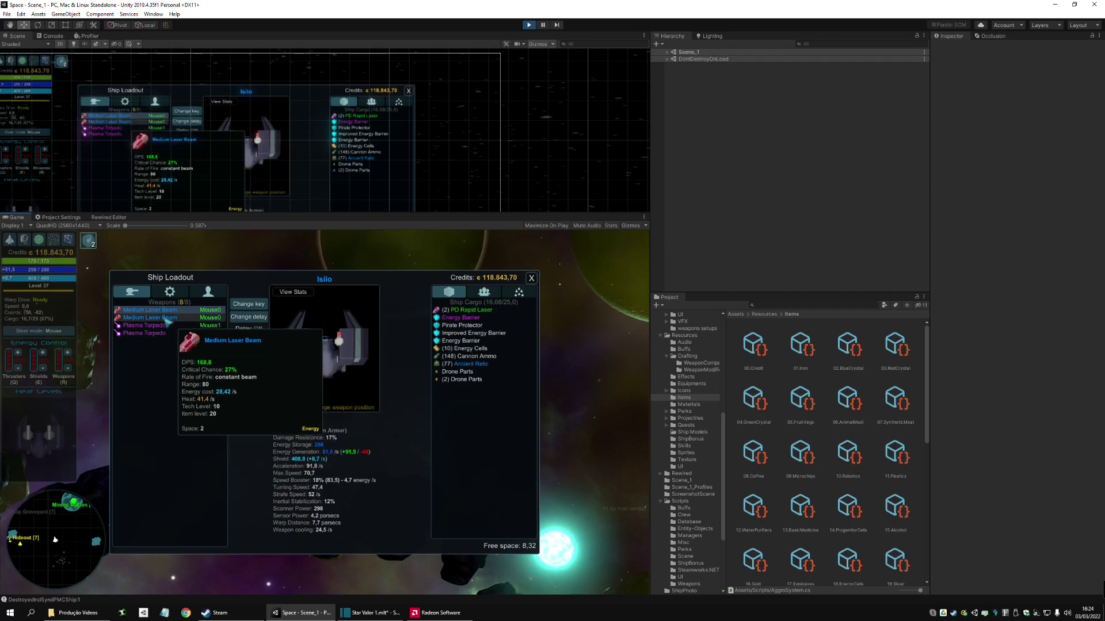
key("Escape")
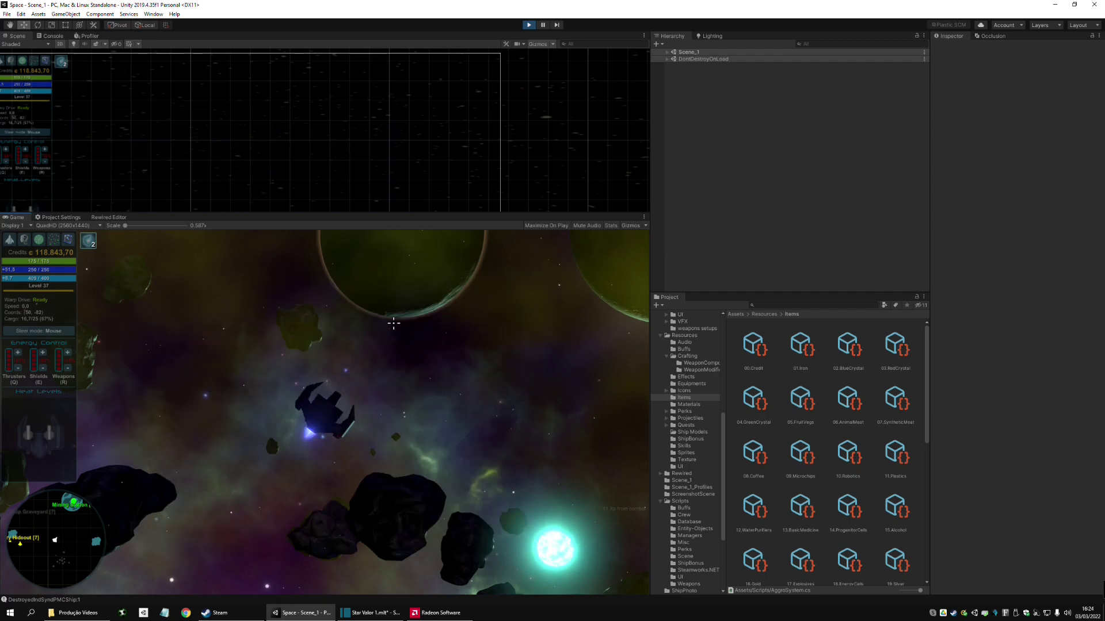
- Examine the Space Pilot progression on the character's Knowledge page
mouse_move(397, 324)
left_mouse_down()
mouse_move(425, 332)
mouse_move(253, 368)
mouse_move(262, 484)
mouse_move(388, 351)
mouse_move(259, 379)
mouse_move(334, 477)
mouse_move(402, 340)
mouse_move(289, 361)
mouse_move(218, 340)
mouse_move(403, 288)
mouse_move(461, 411)
mouse_move(385, 360)
mouse_move(246, 345)
mouse_move(235, 373)
left_mouse_up()
scroll(259, 391, "down", 2)
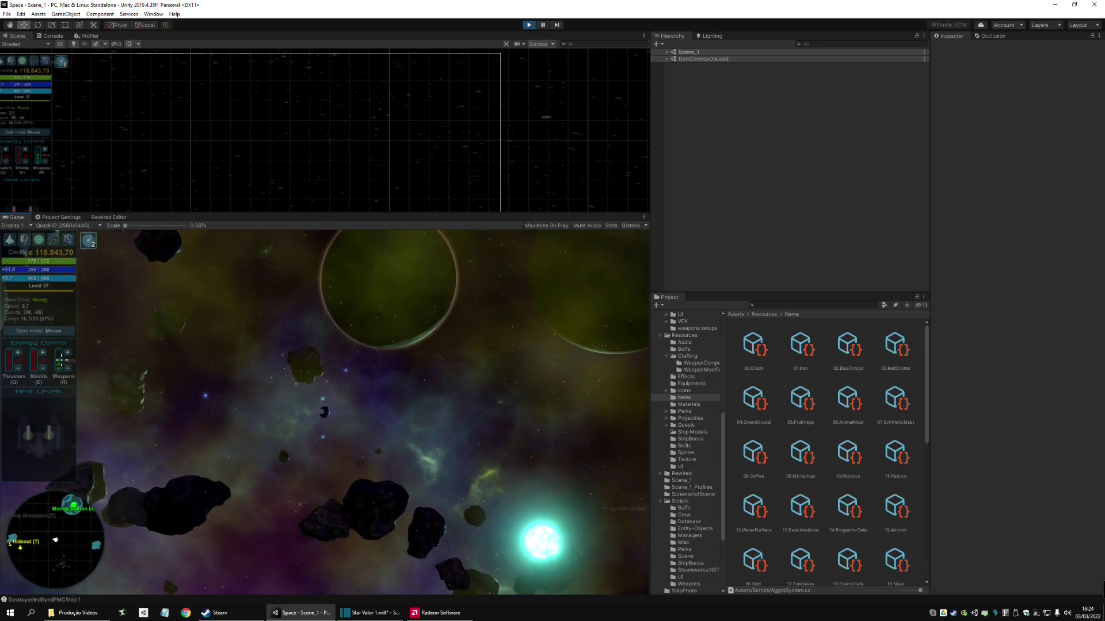
key("w")
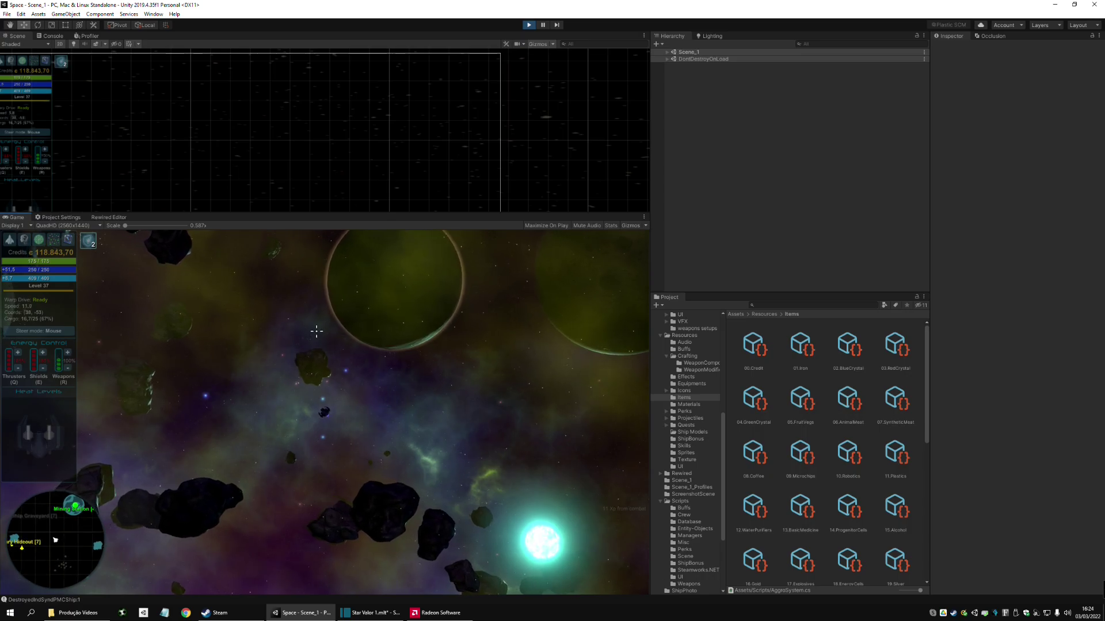
mouse_move(402, 381)
left_mouse_down()
mouse_move(483, 328)
mouse_move(333, 253)
mouse_move(190, 339)
mouse_move(229, 373)
mouse_move(222, 428)
mouse_move(237, 368)
mouse_move(161, 365)
left_mouse_up()
key("w")
key("c")
mouse_move(202, 380)
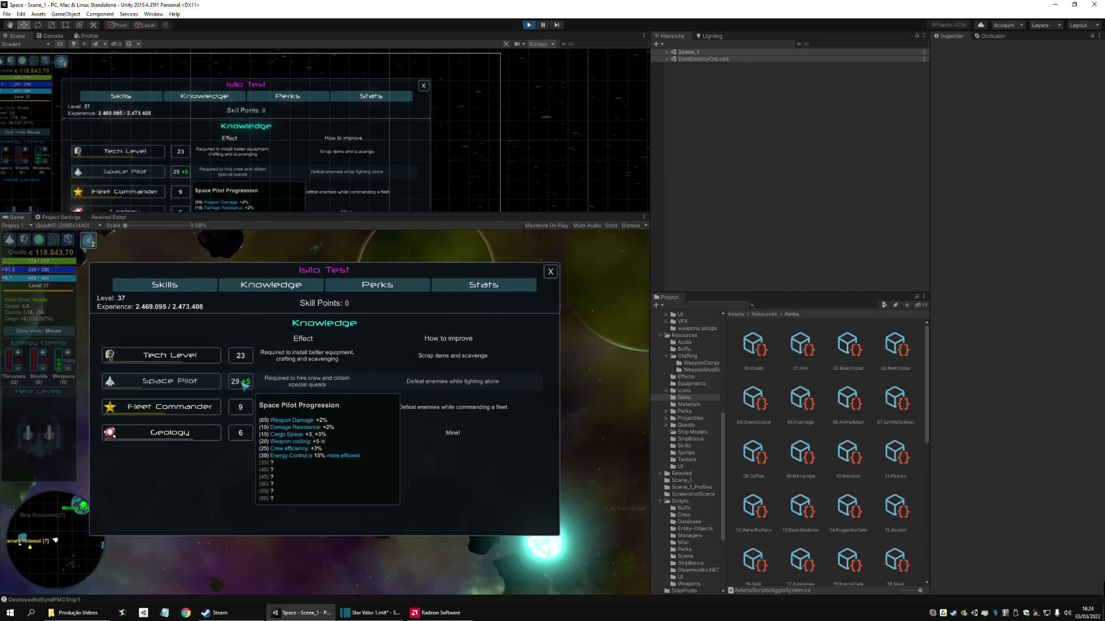
key("k")
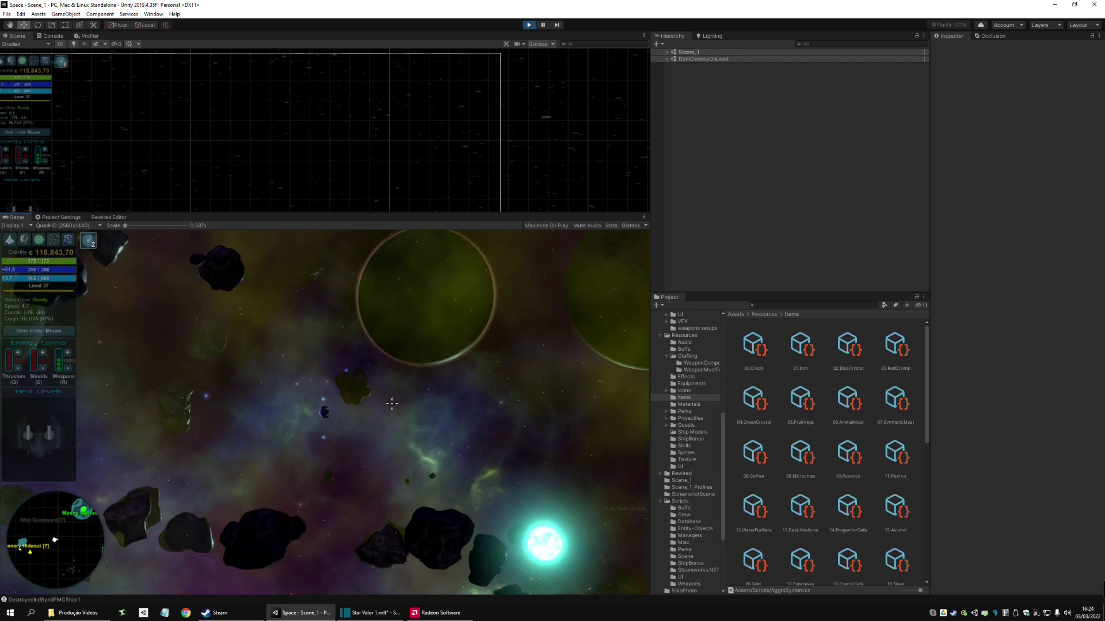
- Turn the ship among the asteroids while firing the laser beams
key("r")
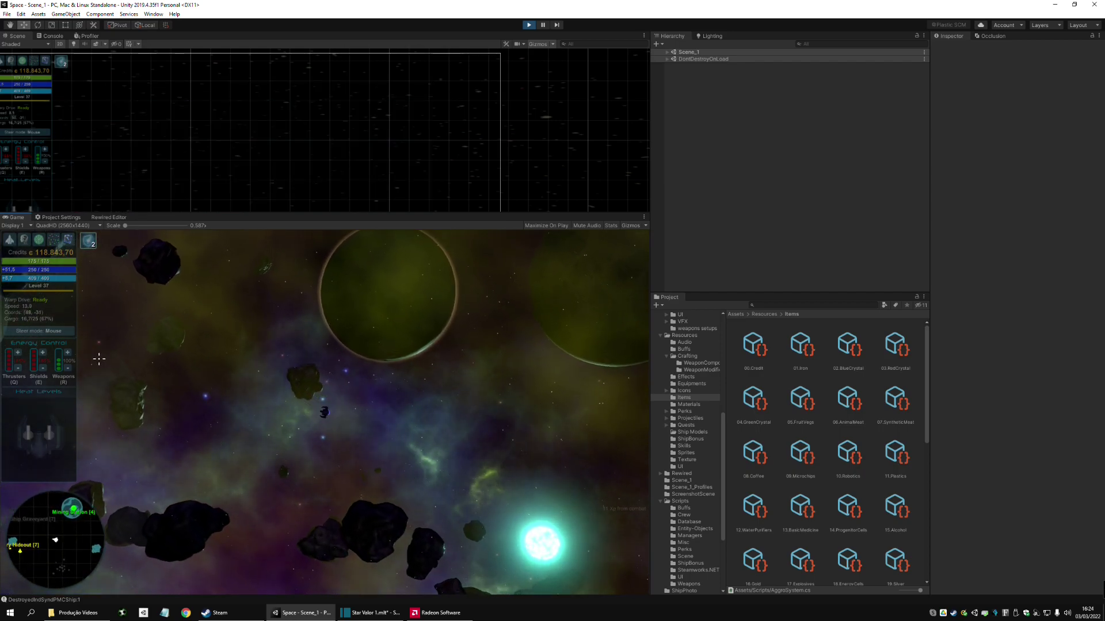
left_click_drag(98, 357, 250, 327)
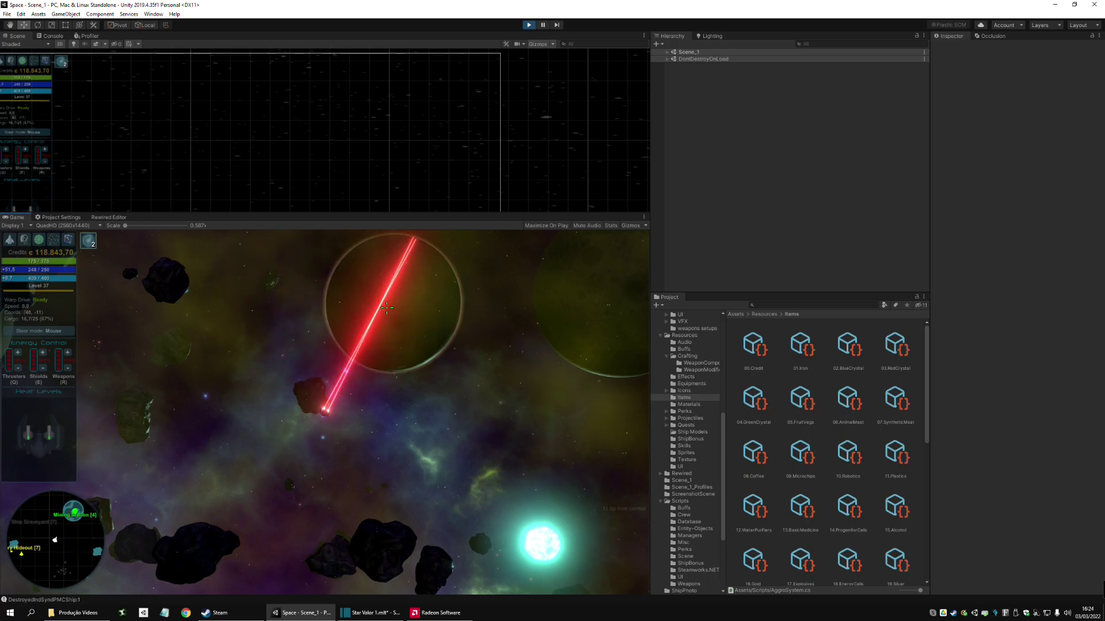
mouse_move(411, 347)
left_mouse_down()
mouse_move(402, 451)
mouse_move(314, 478)
mouse_move(262, 373)
mouse_move(380, 305)
left_mouse_up()
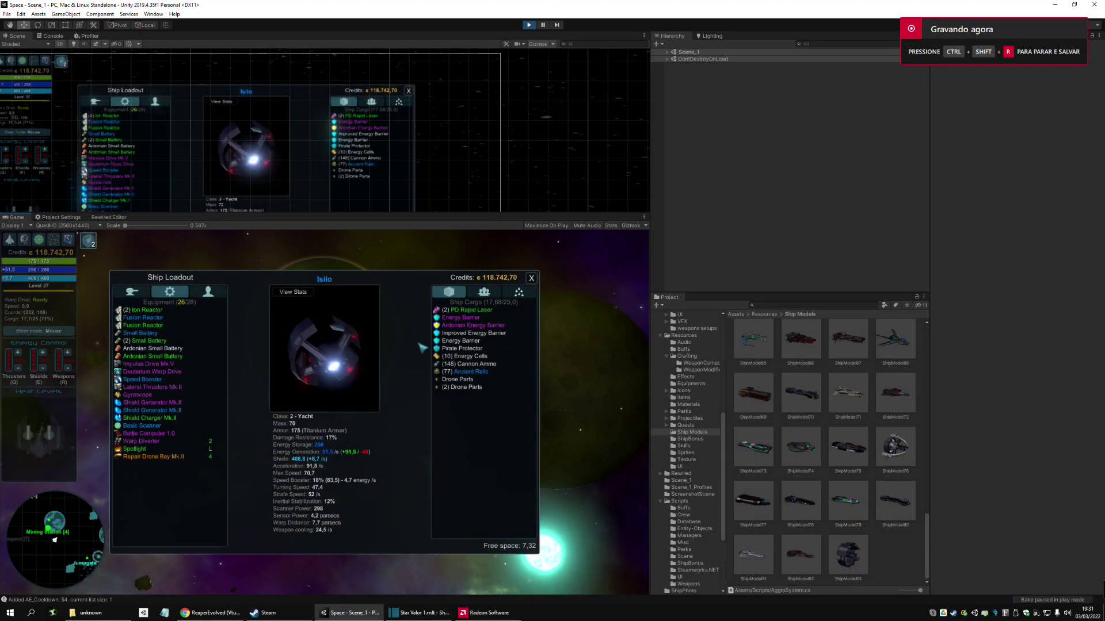
- Review the equipment and cargo items in the ship loadout along with the active flux effect
mouse_move(454, 345)
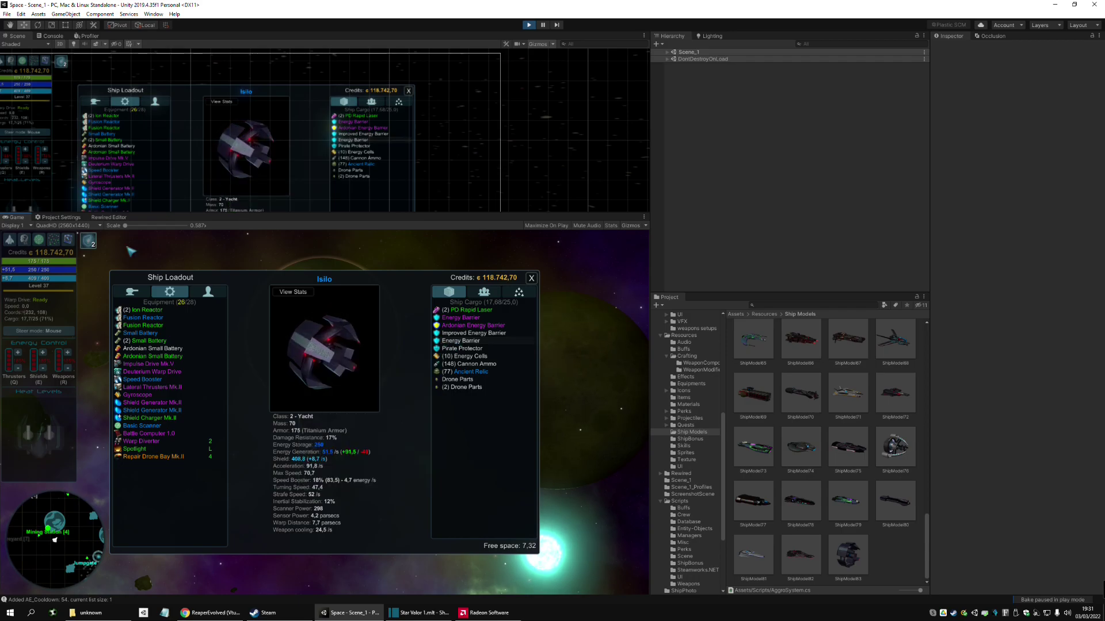
mouse_move(92, 246)
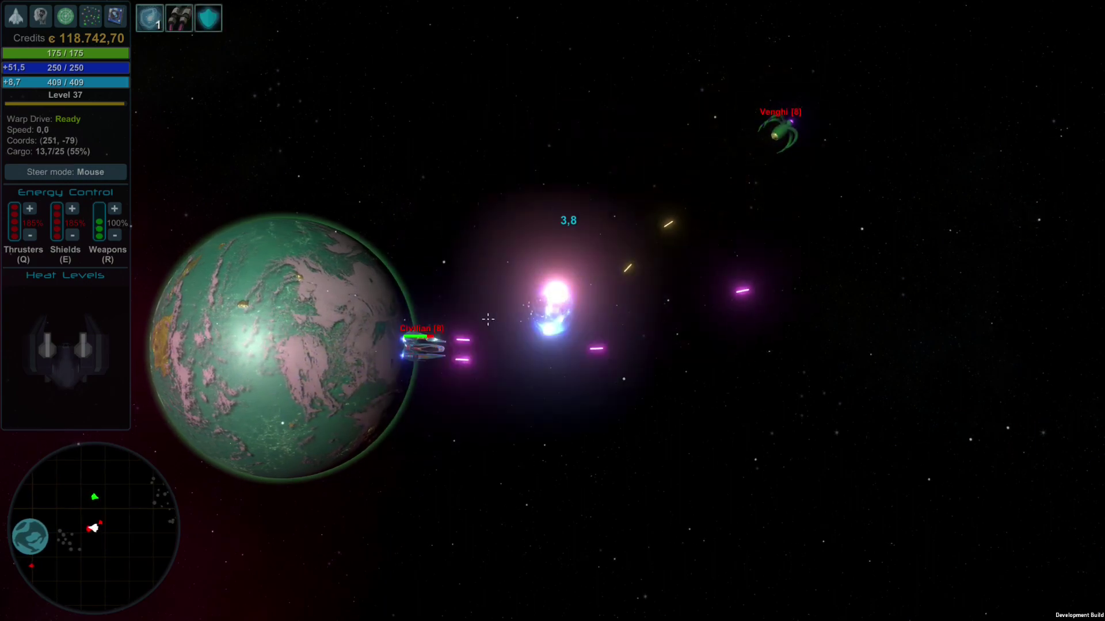
- Fight the Civilian and Venghi ships, triggering the shield and flux abilities during combat
key("w")
left_click(488, 319)
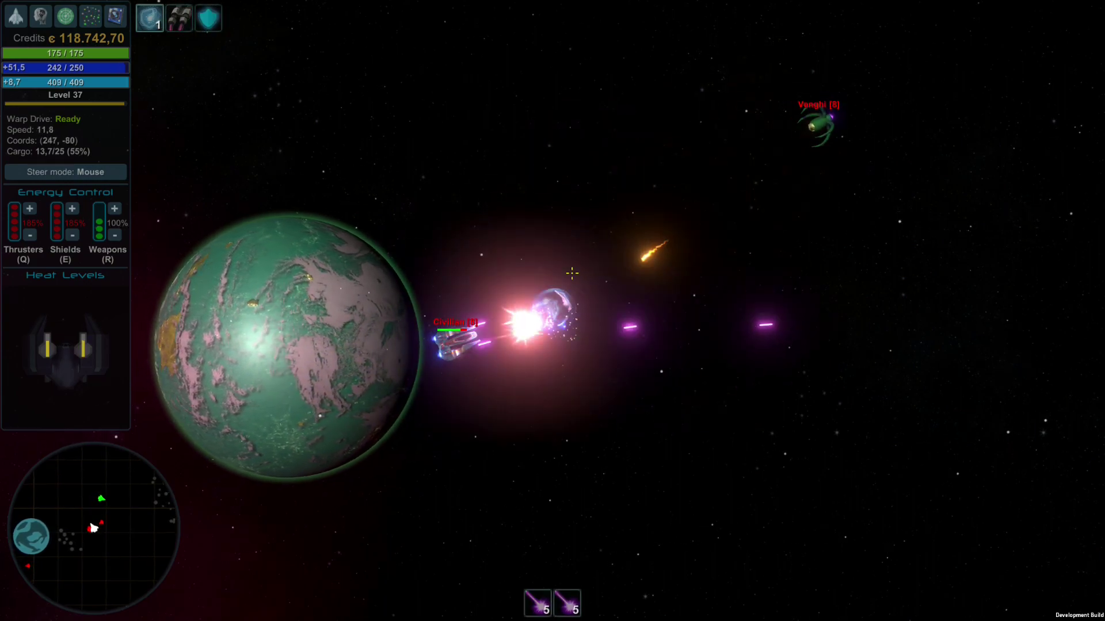
key("3")
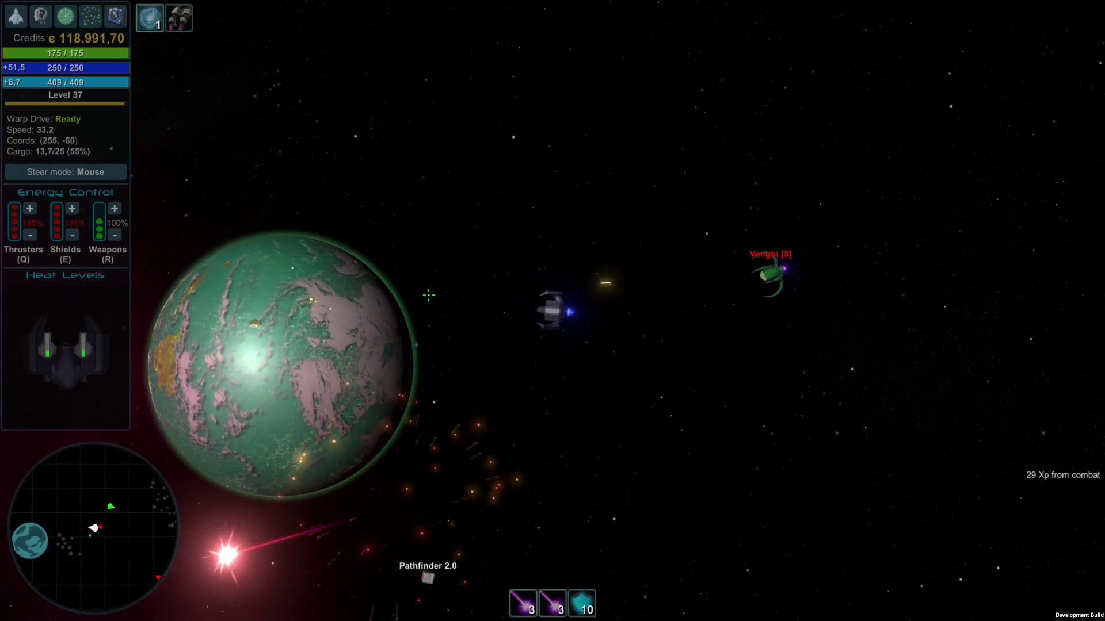
left_click(774, 274)
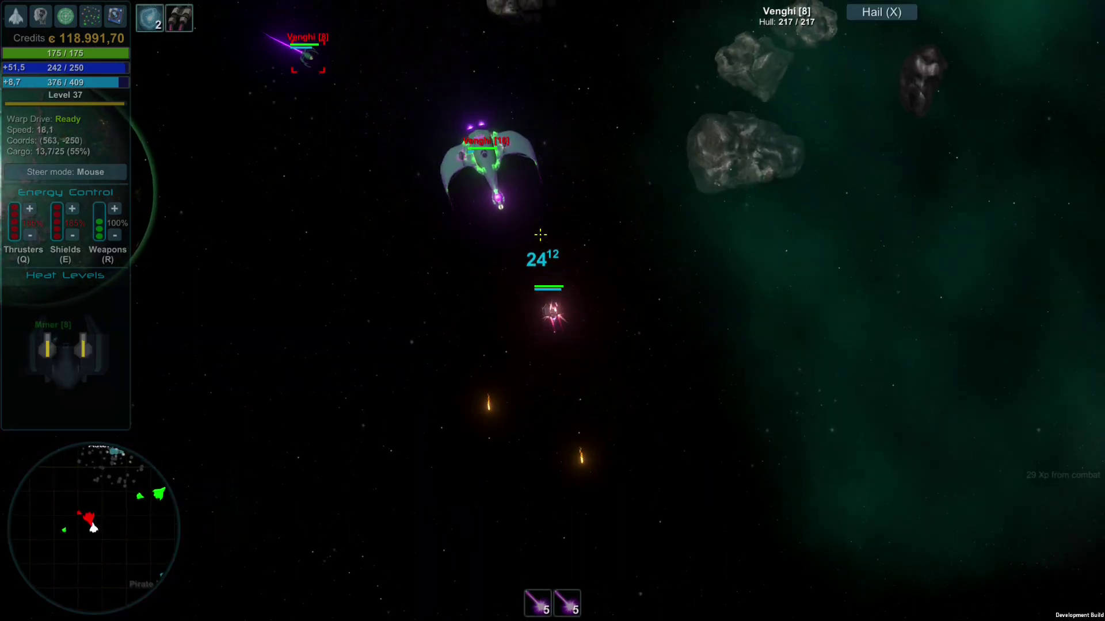
key("1")
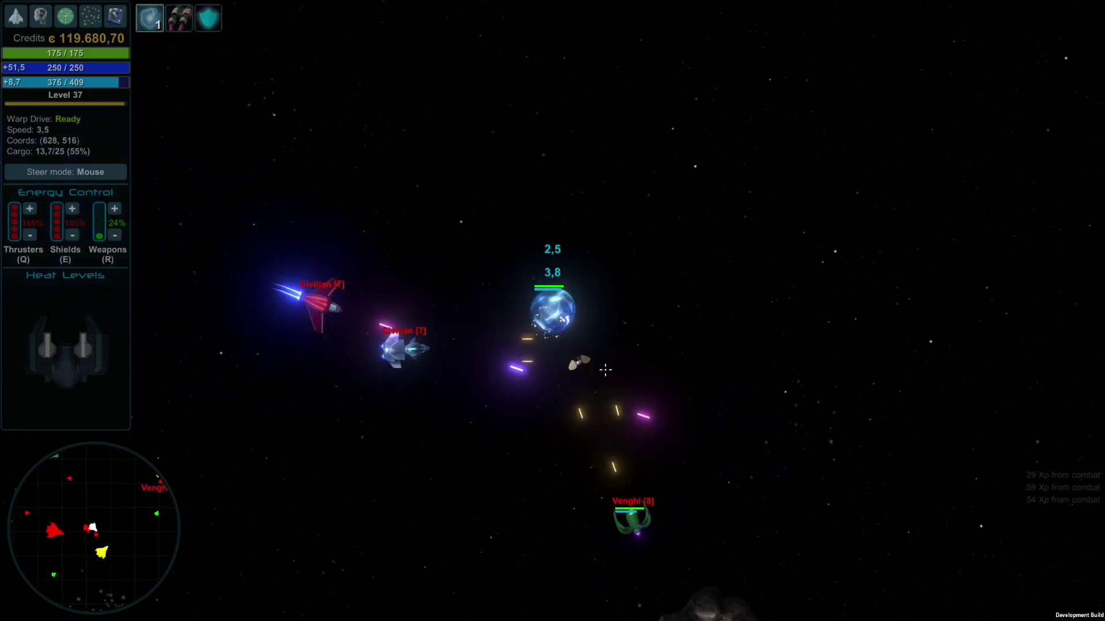
key("w")
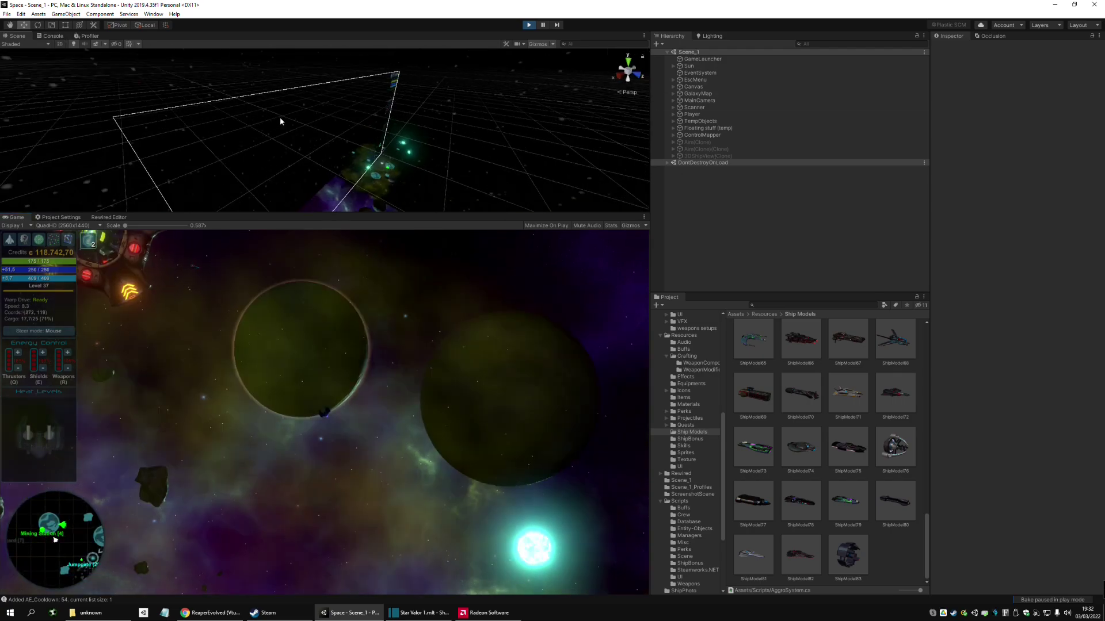
- Select the Player object in the scene hierarchy and frame it in the Scene view to inspect its components
left_click_drag(281, 120, 213, 149)
double_click(686, 114)
key("s")
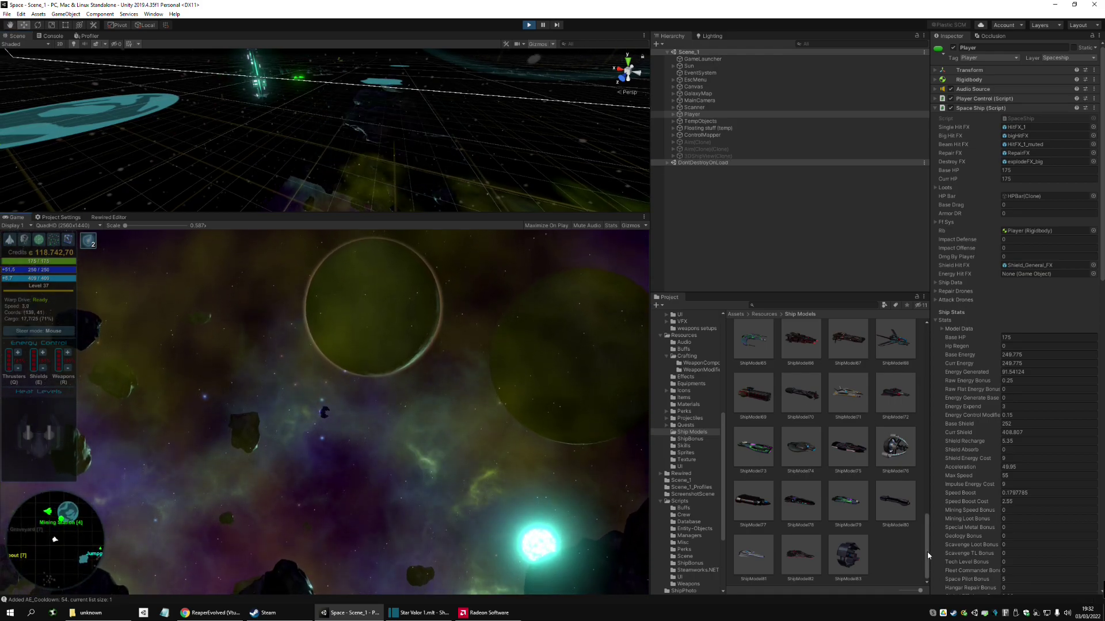
- Inspect the stats of several ship model prefabs in the Ship Models folder, including ShipModel83 and ShipModel82
mouse_move(927, 552)
left_mouse_down()
mouse_move(937, 502)
mouse_move(927, 350)
mouse_move(926, 544)
left_mouse_up()
left_click(768, 346)
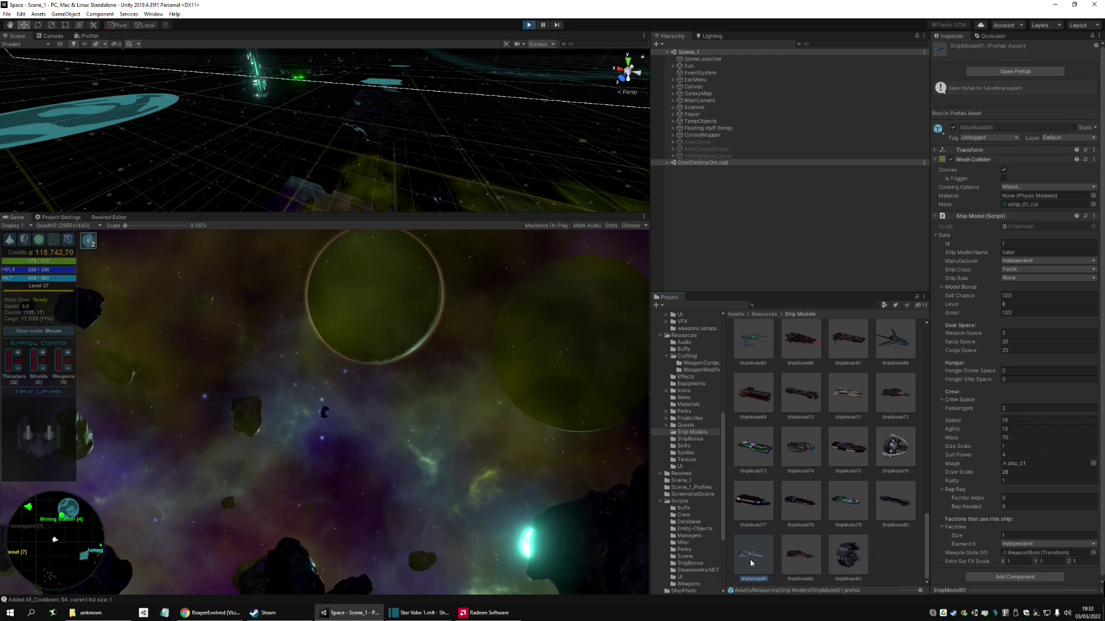
left_click(848, 562)
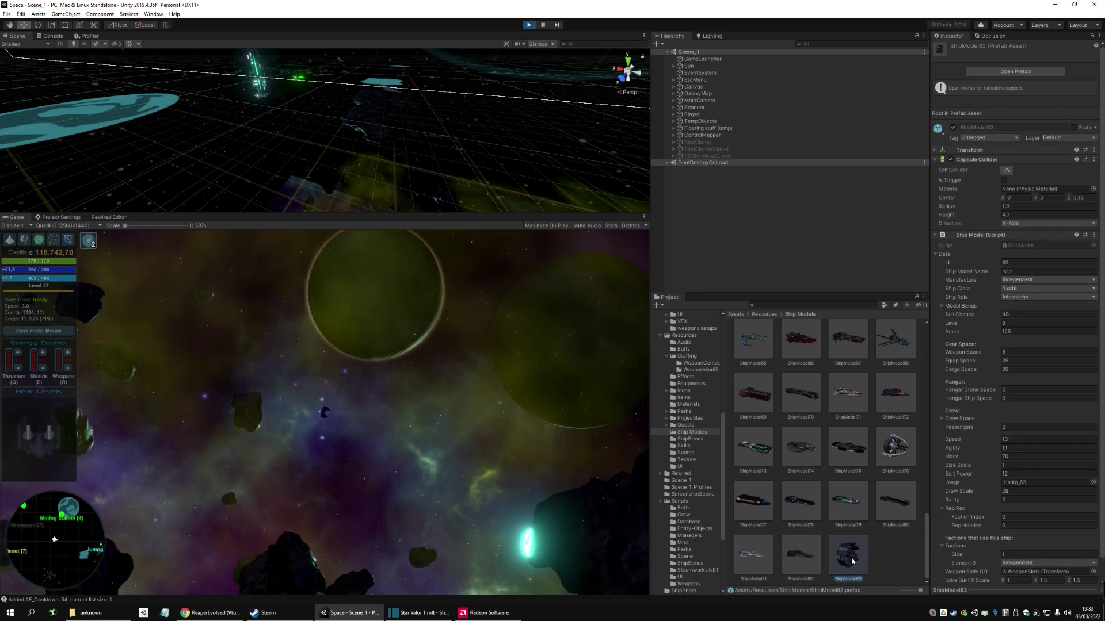
left_click(805, 556)
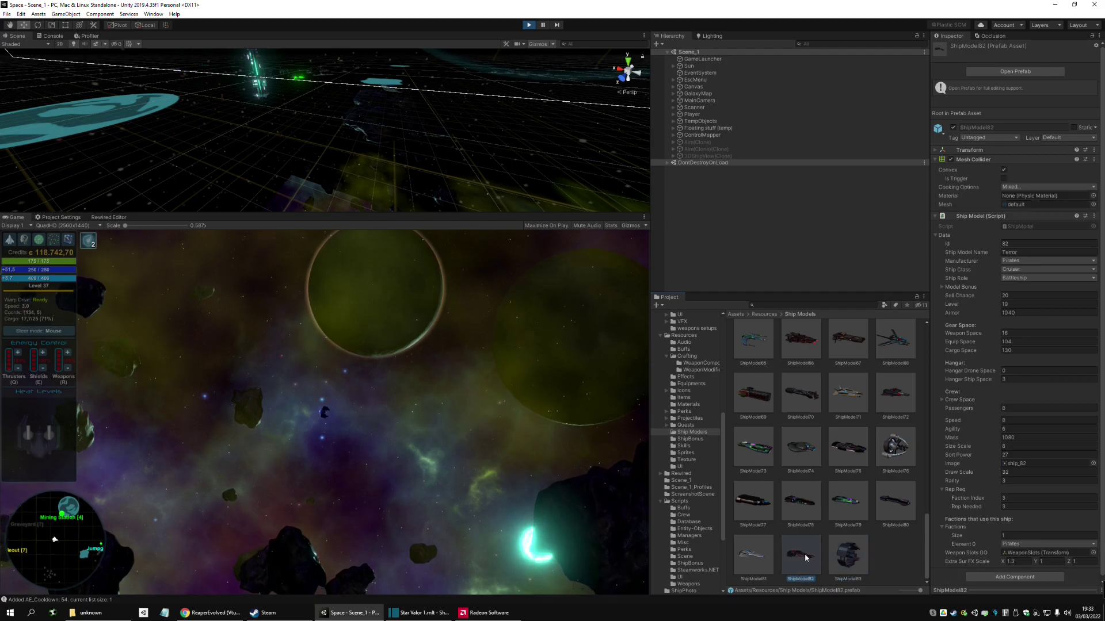
- Expand the prefab preview and view the ShipModel83 ship from another angle, comparing it with a neighbouring model
left_click(969, 588)
left_click(841, 560)
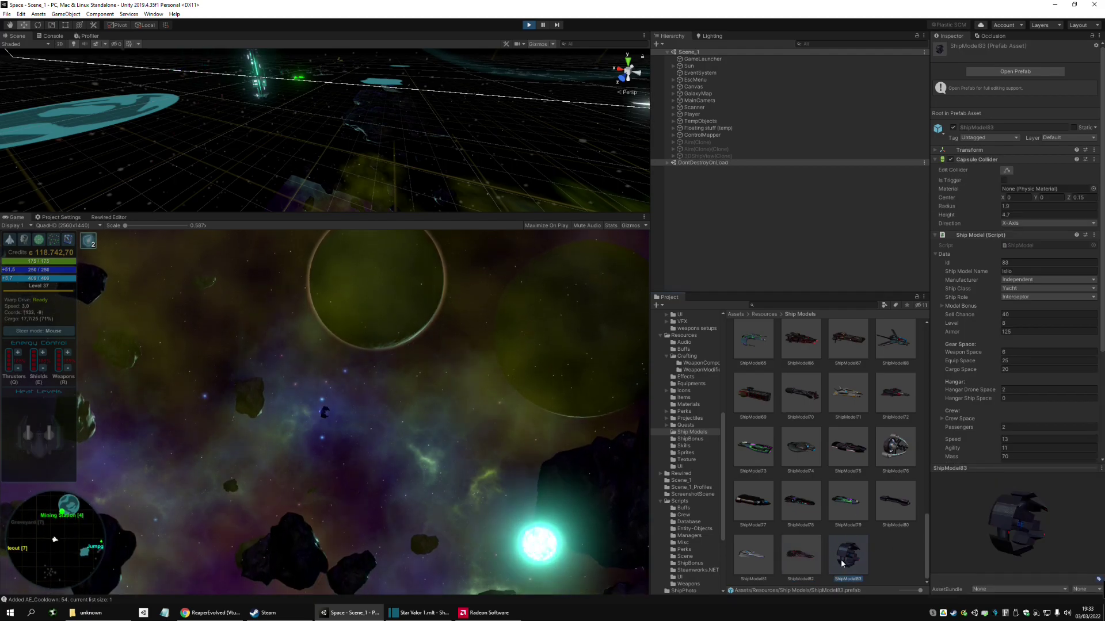
left_click_drag(1003, 526, 988, 543)
left_click(852, 509)
left_click(842, 559)
- Browse the project's ShipBonus folder and its assets
scroll(684, 438, "down", 2)
left_click(680, 437)
scroll(847, 438, "up", 10)
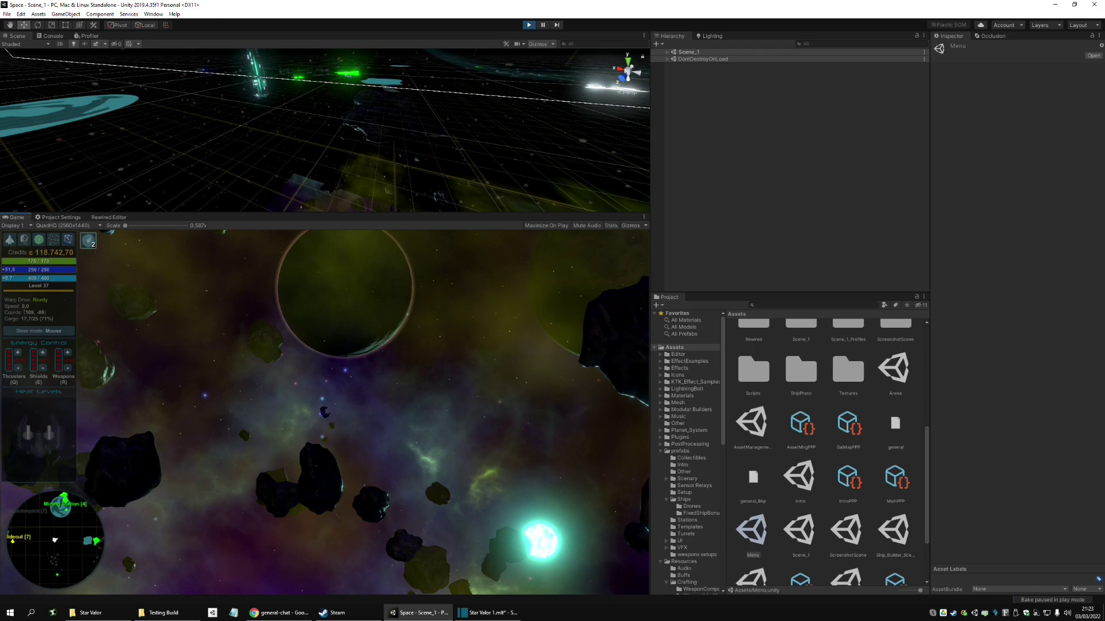
- Switch to Visual Studio and read through the ShipModelData class in ShipModel.cs
left_click_drag(1104, 46, 689, 9)
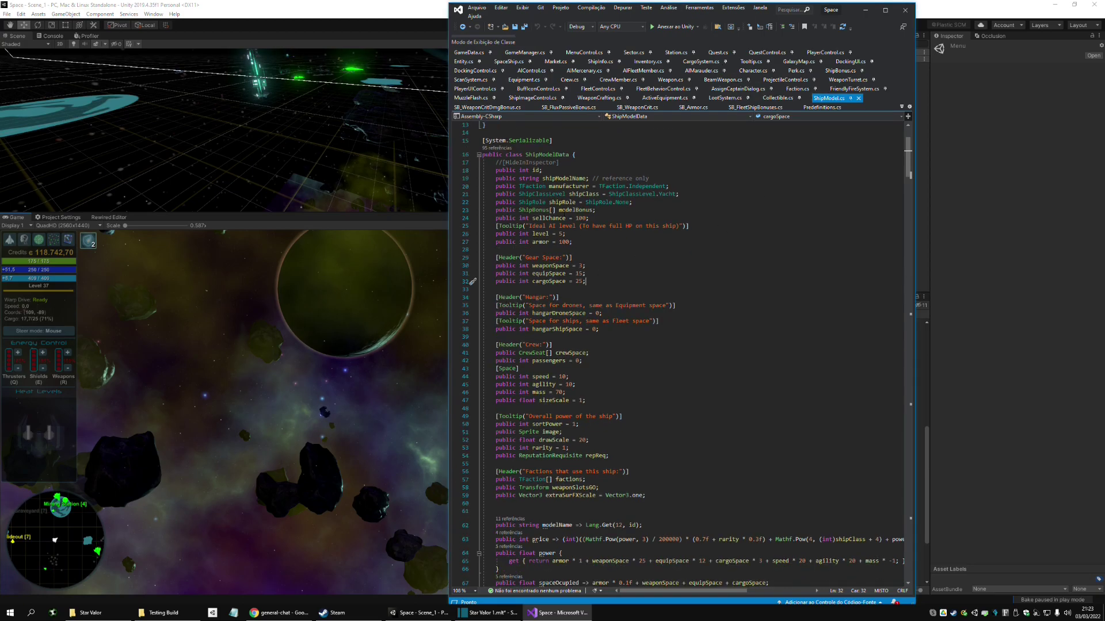
left_click(545, 154)
scroll(625, 343, "down", 6)
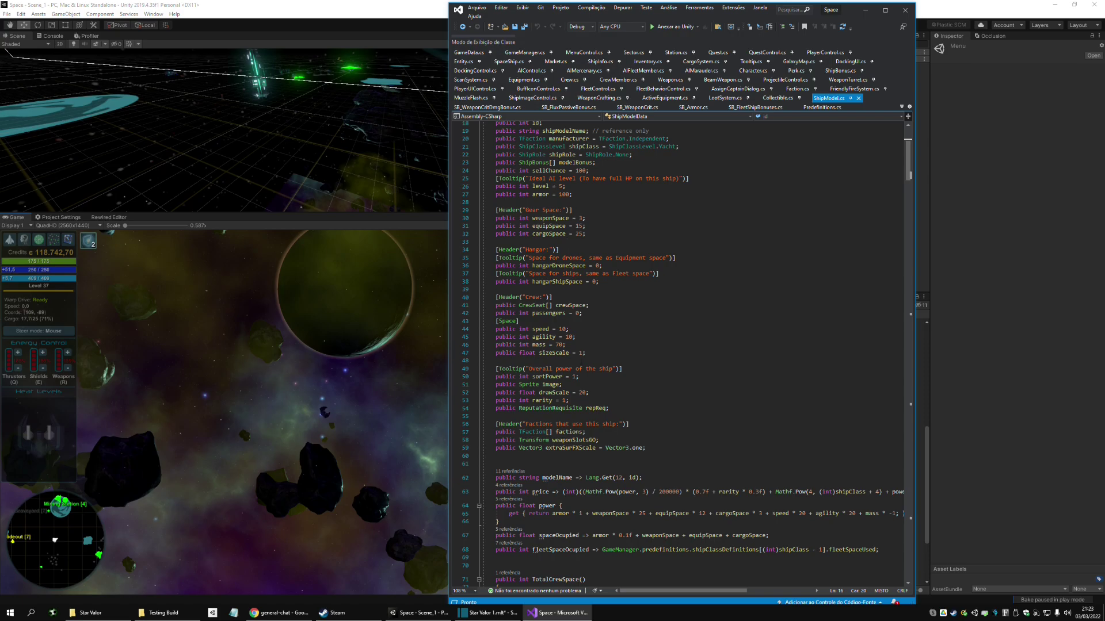
scroll(624, 343, "down", 15)
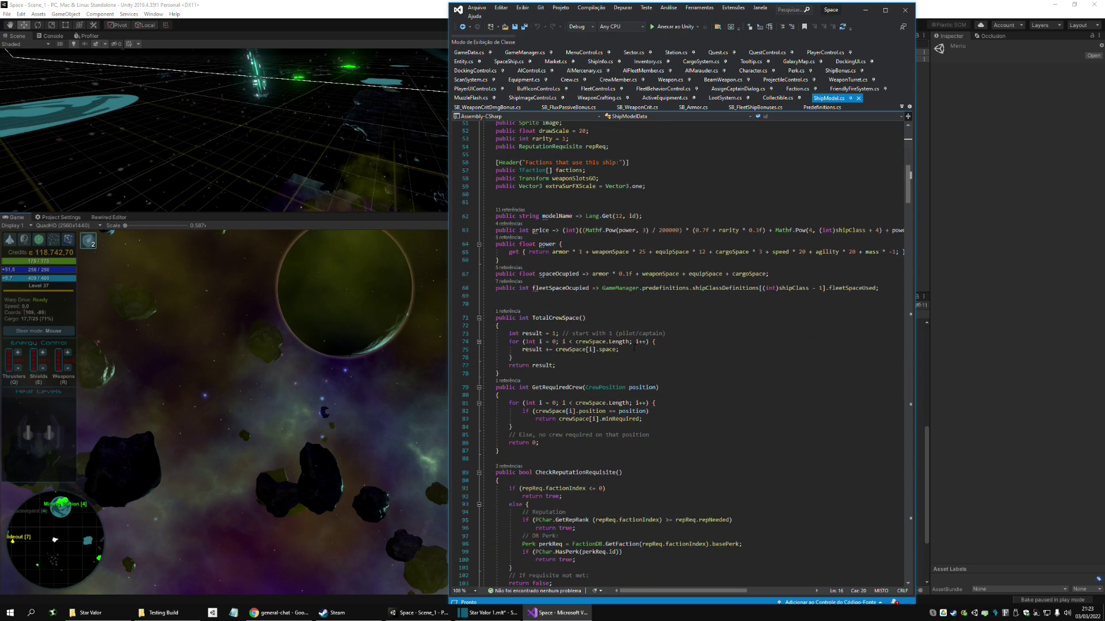
- Read through the remaining ShipModelData methods and fields, and move the code window off the Unity editor
scroll(634, 347, "down", 6)
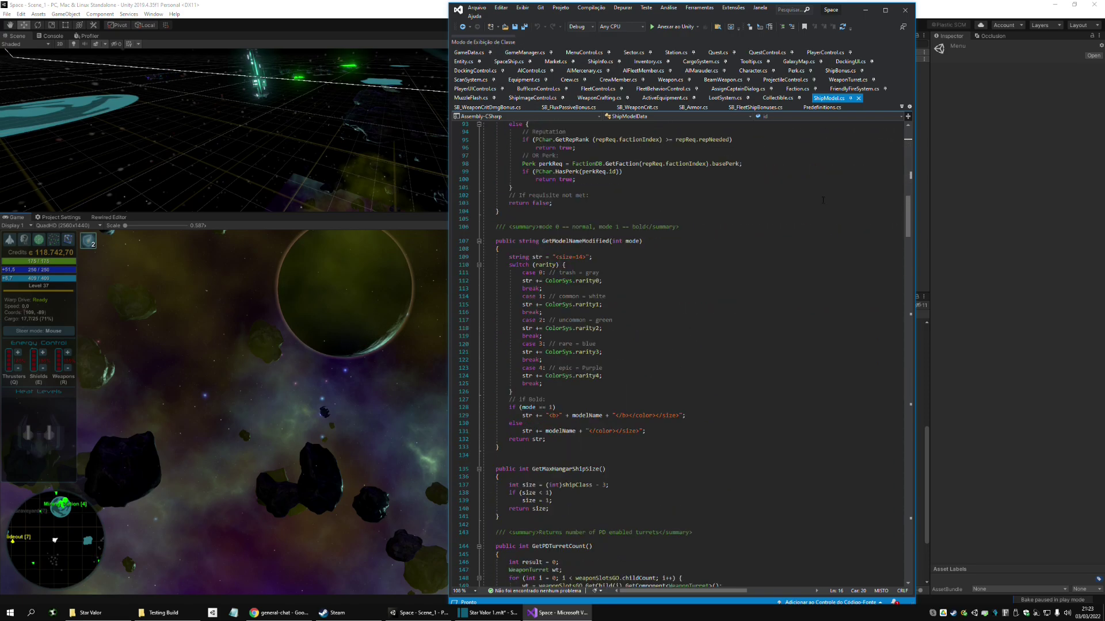
left_click_drag(909, 222, 908, 371)
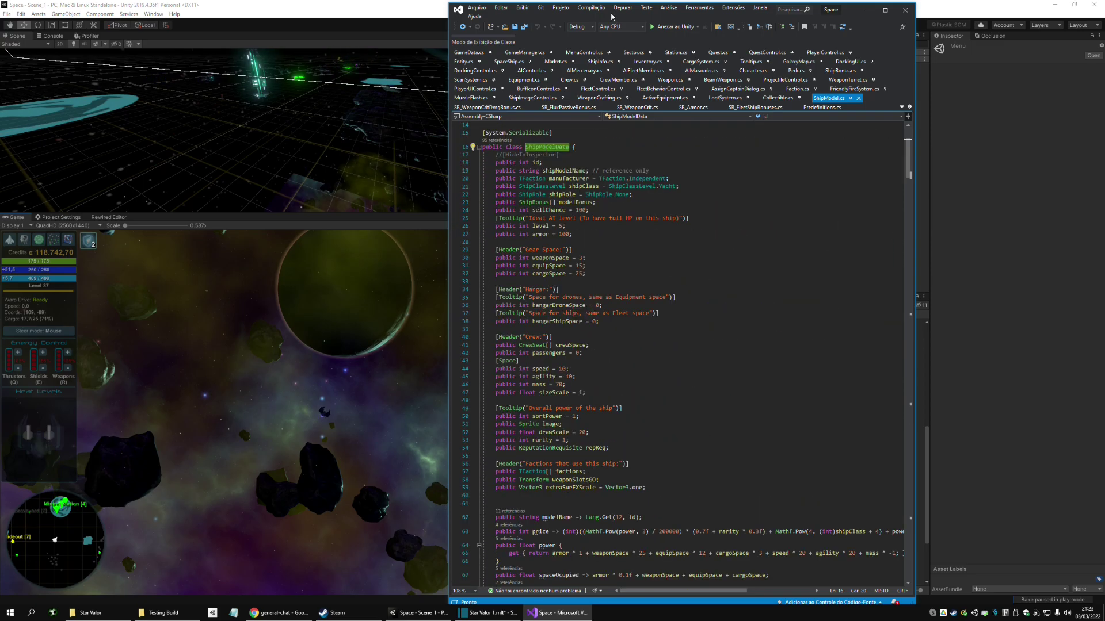
left_click_drag(611, 17, 1104, 34)
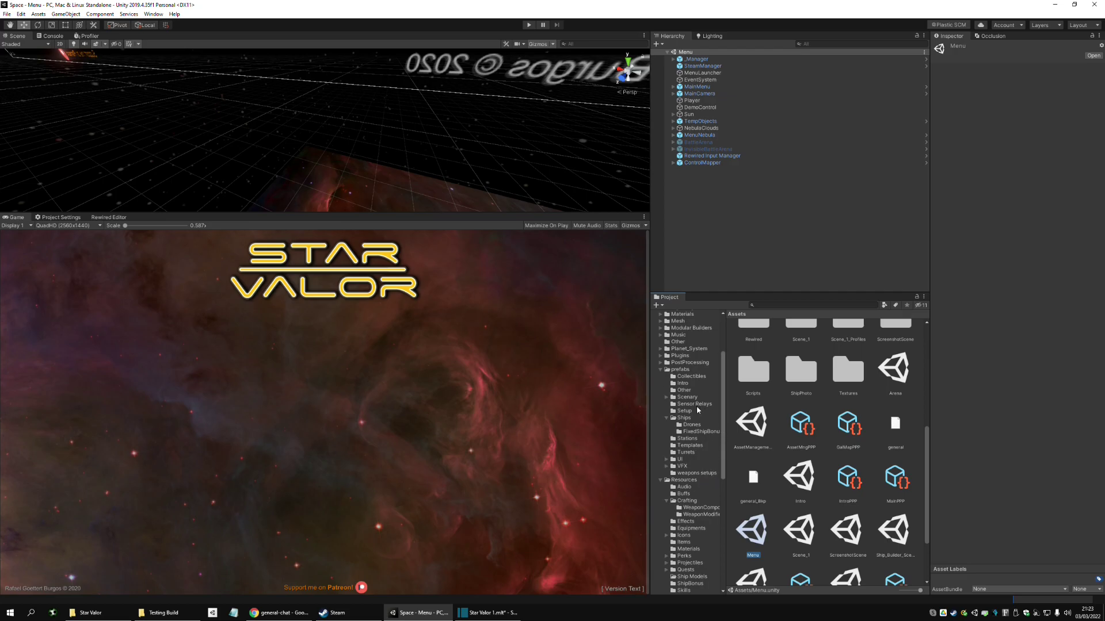
- Open the Ship Models folder and look over the ShipModel81, ShipModel82 and ShipModel83 prefabs at its end
left_click_drag(724, 390, 721, 432)
left_click(698, 466)
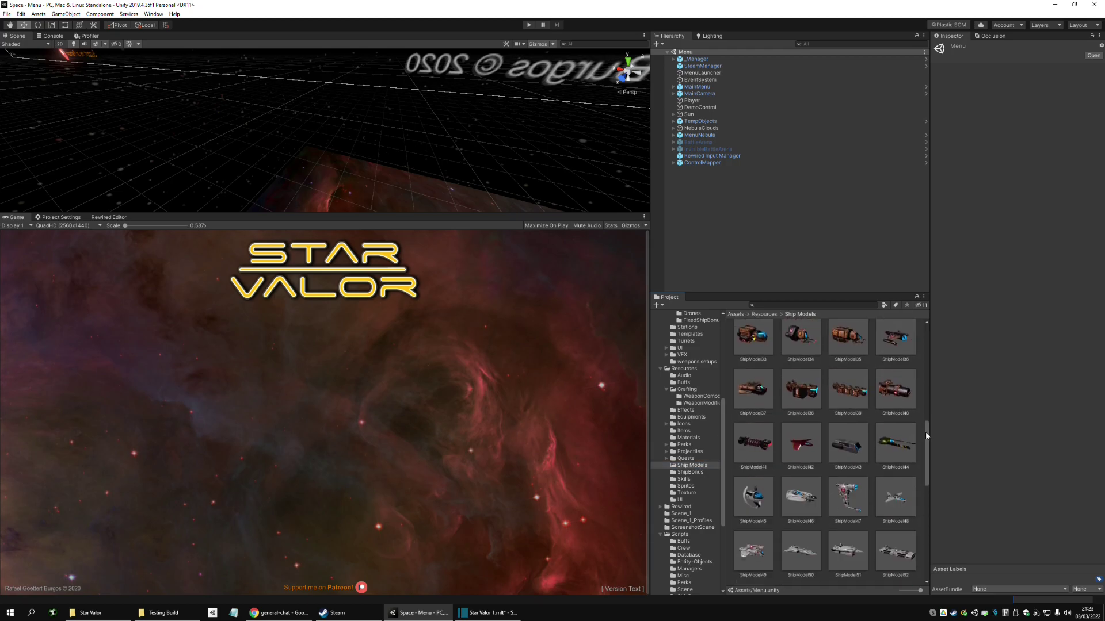
left_click_drag(927, 432, 927, 572)
left_click(758, 560)
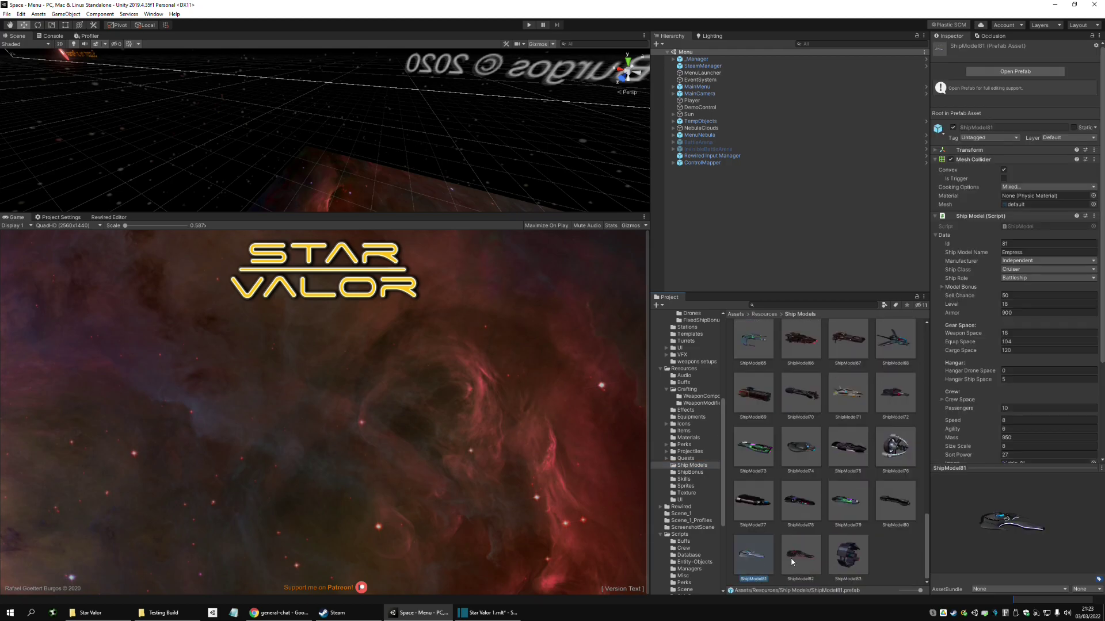
left_click(796, 558)
left_click(846, 562)
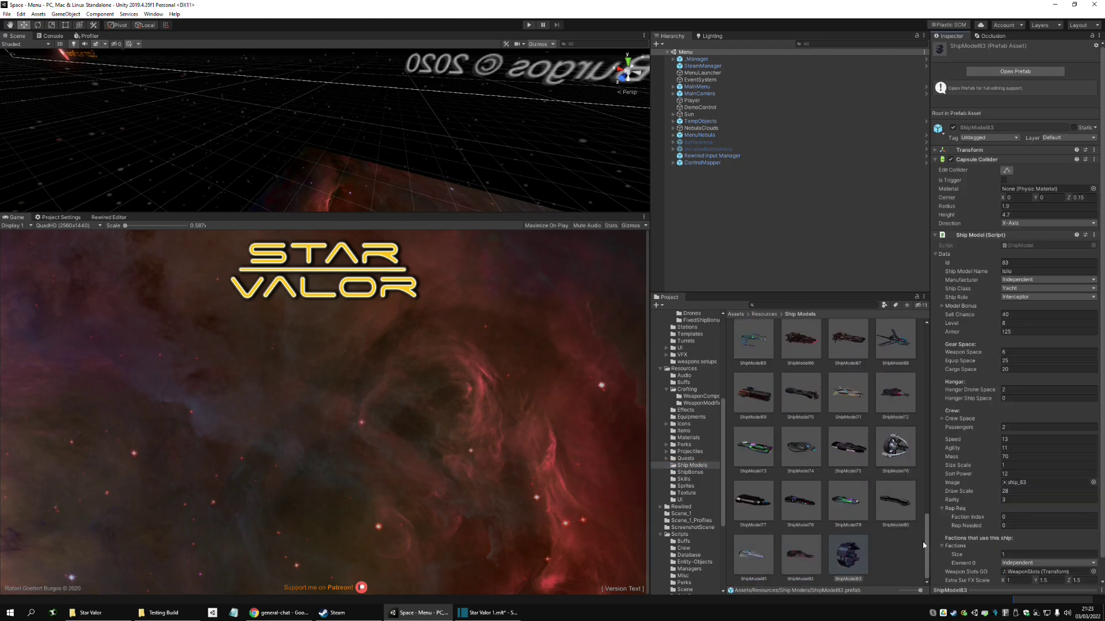
mouse_move(926, 543)
left_mouse_down()
mouse_move(918, 354)
mouse_move(930, 550)
left_mouse_up()
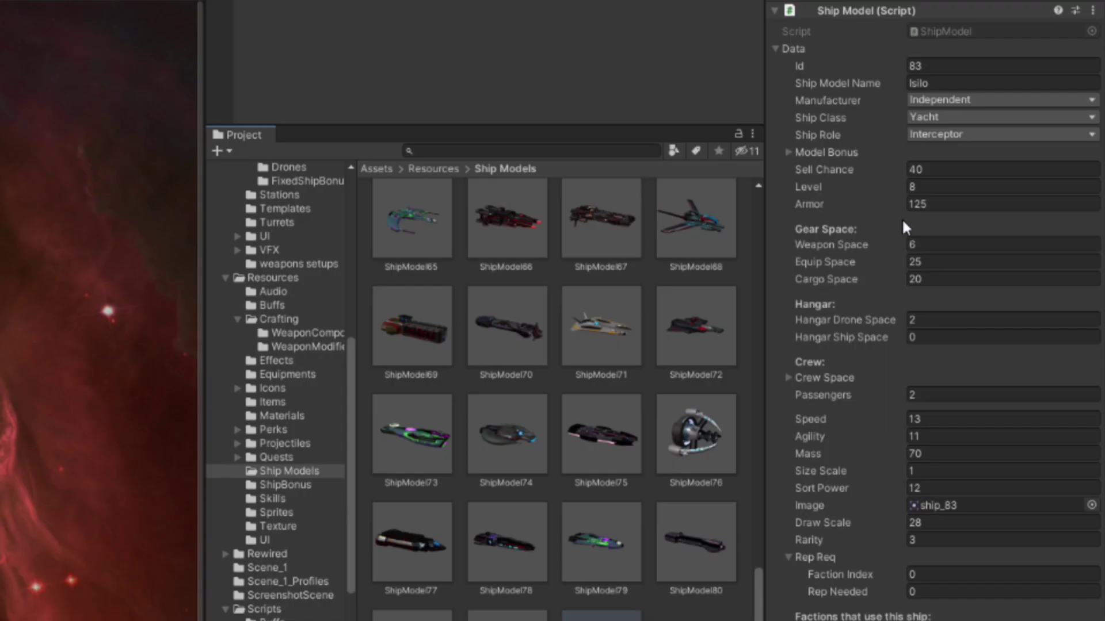
- Review ShipModel83's name, manufacturer, ship class and ship role, checking the available options without changing them
scroll(998, 339, "down", 1)
left_click(1018, 241)
left_click(941, 40)
left_click(927, 58)
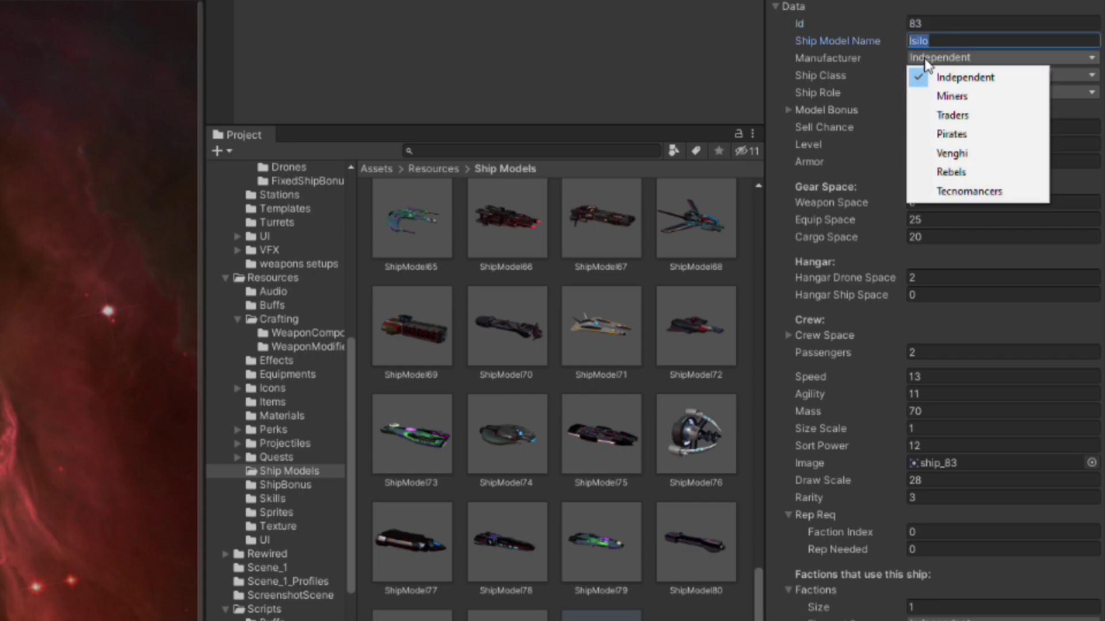
left_click(927, 77)
left_click(929, 76)
left_click(930, 84)
left_click(942, 92)
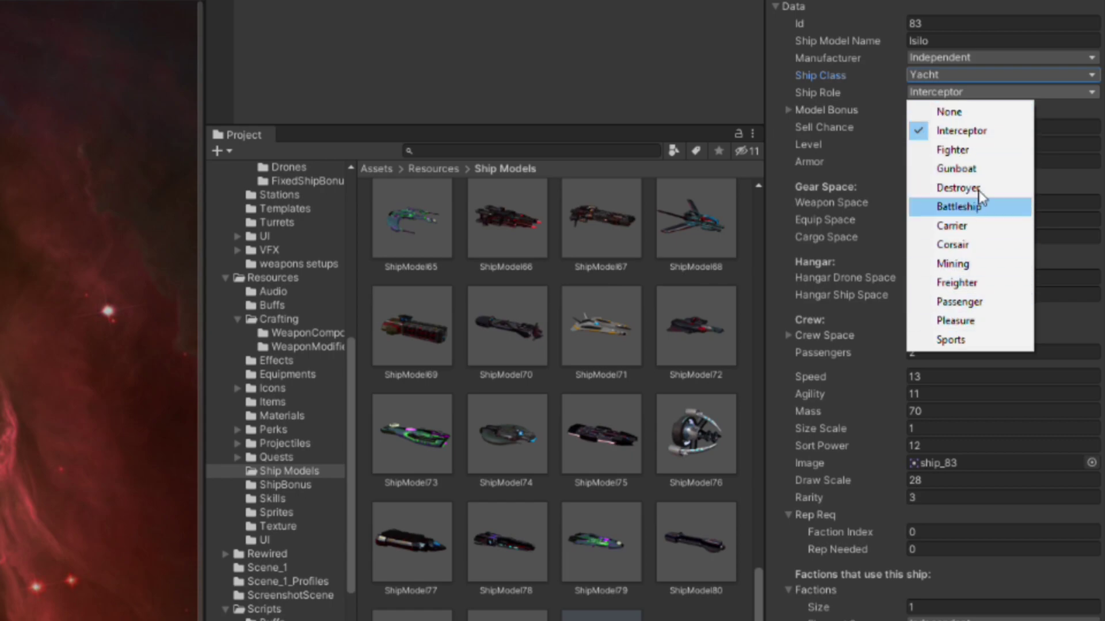
left_click(948, 91)
left_click(948, 92)
left_click(963, 92)
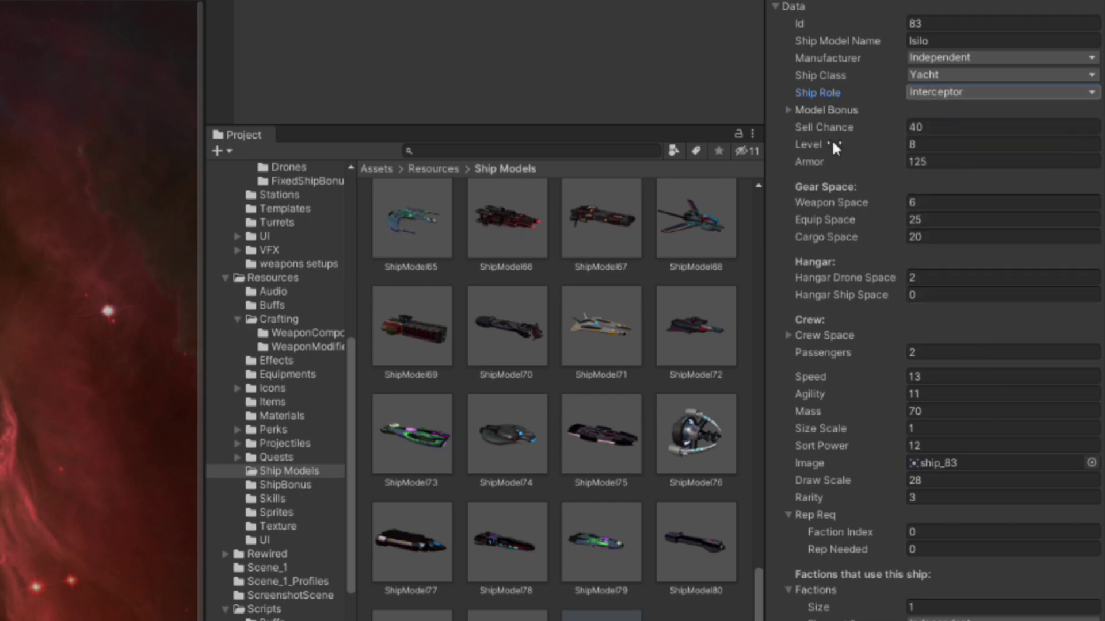
- Point out the sell chance and level values in ShipModel83's ship data
left_click(920, 127)
left_click(927, 143)
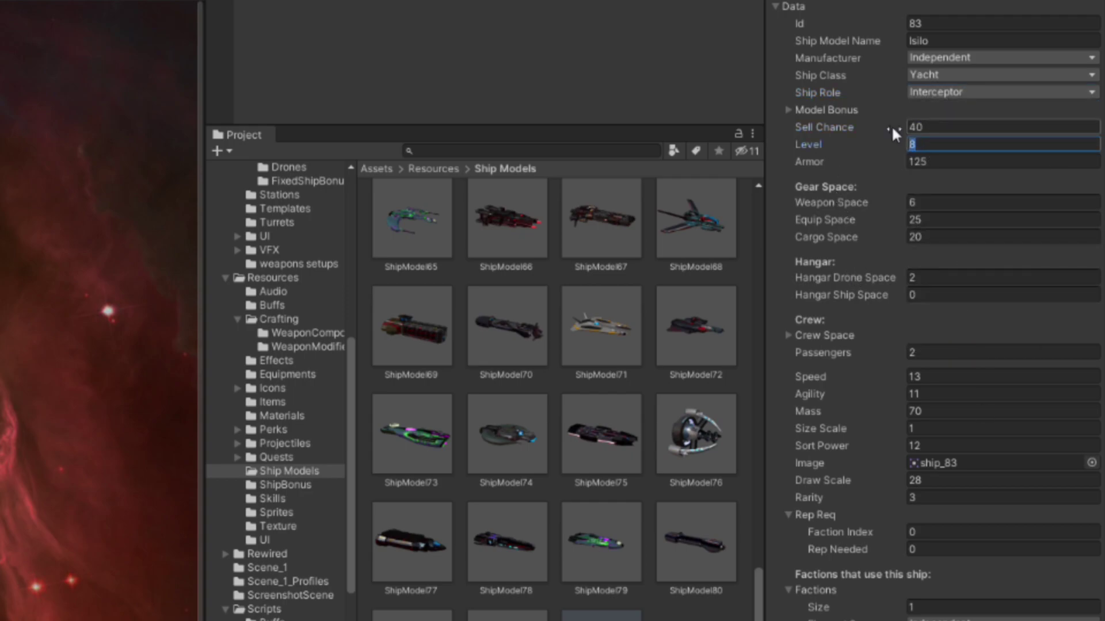
left_click(936, 131)
left_click(935, 130)
left_click(931, 144)
left_click(934, 127)
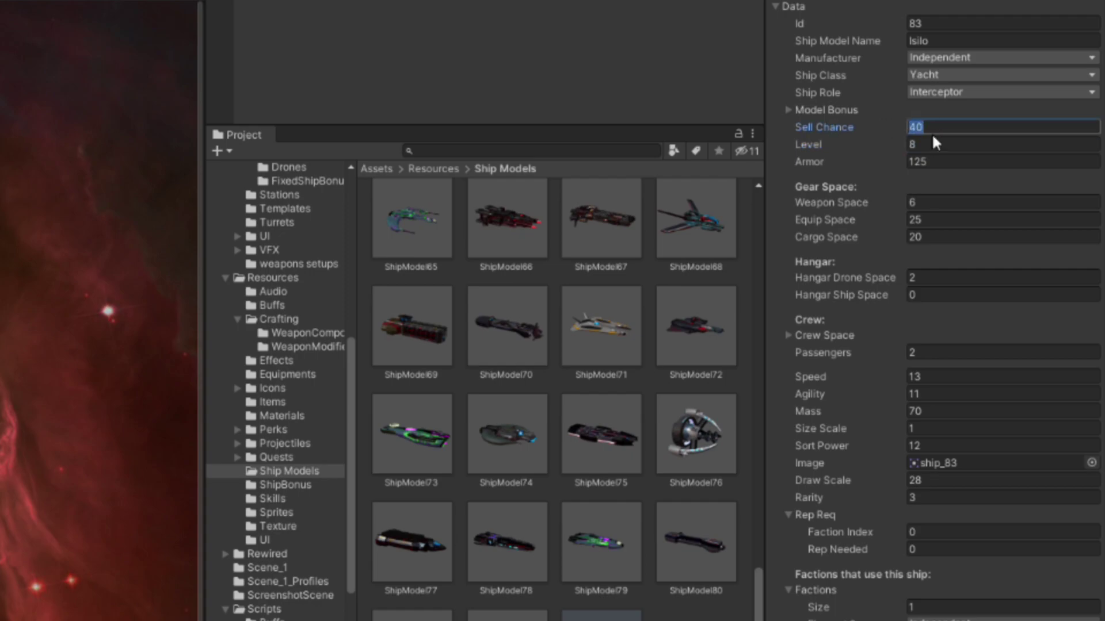
- Check ShipModel83's model bonus entry, and go over its armor and gear space values
left_click(787, 109)
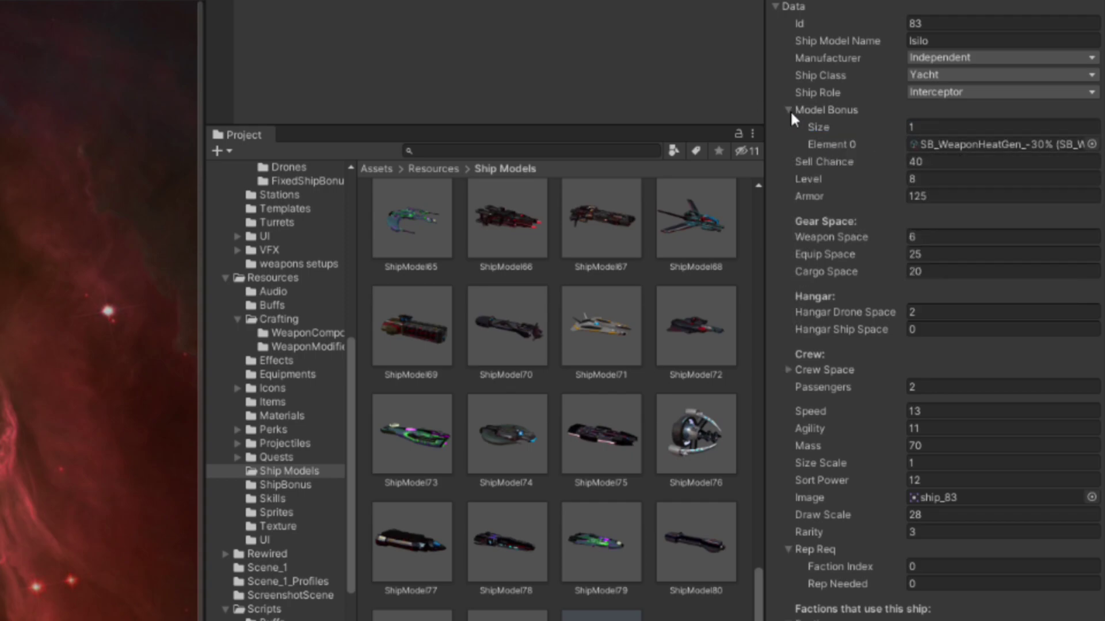
left_click(788, 109)
left_click(953, 162)
left_click(944, 201)
left_click(937, 253)
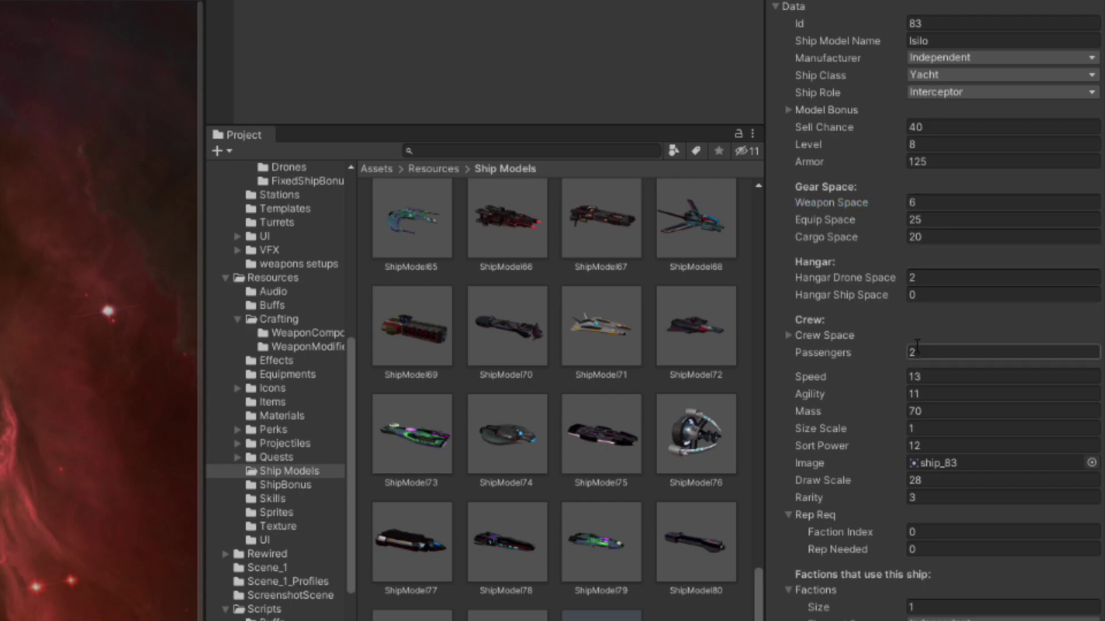
- Examine the crew space definition of ShipModel83, including the crew position and required seats
left_click(795, 335)
scroll(874, 374, "down", 3)
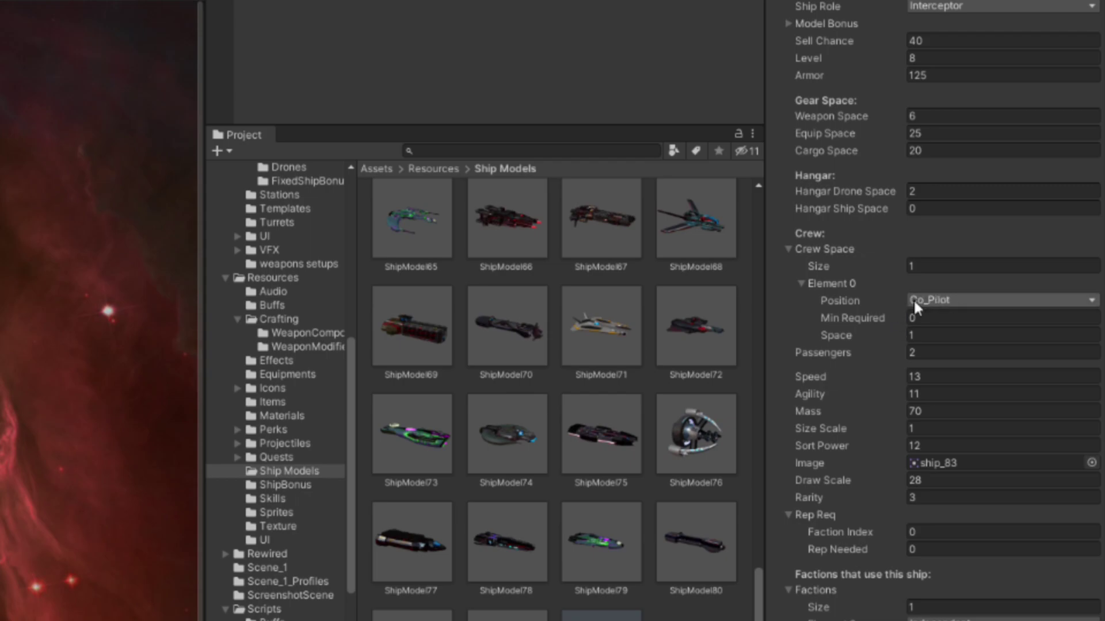
left_click(795, 253)
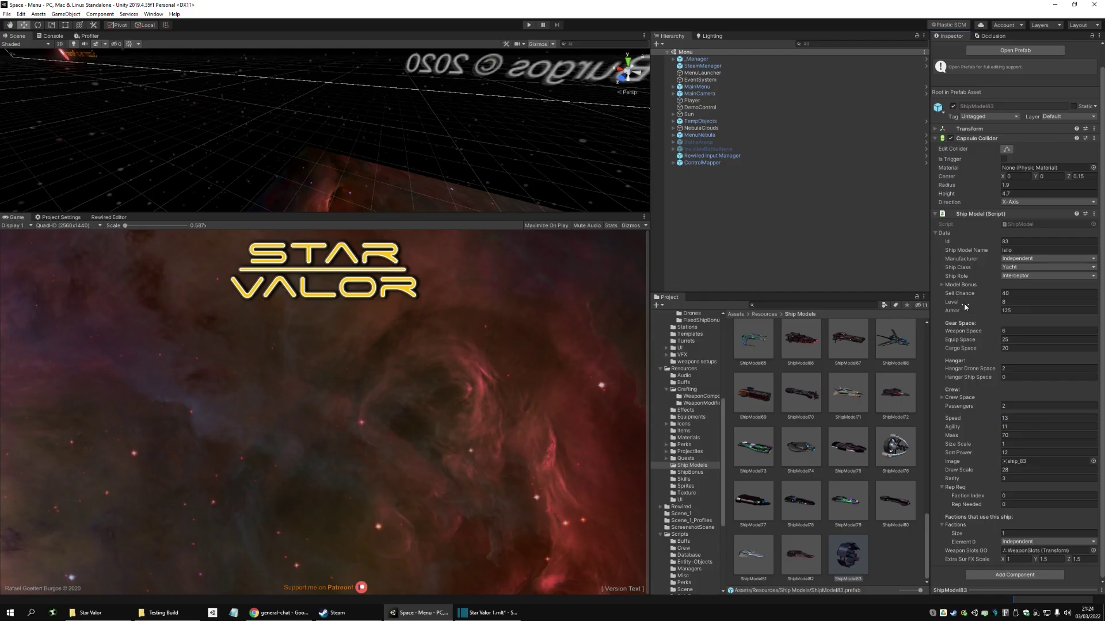
- Open the ShipModel83 prefab for editing, enlarge the Scene view and look at the ship in perspective
double_click(854, 562)
left_click_drag(379, 212, 382, 302)
left_click_drag(396, 195, 472, 118)
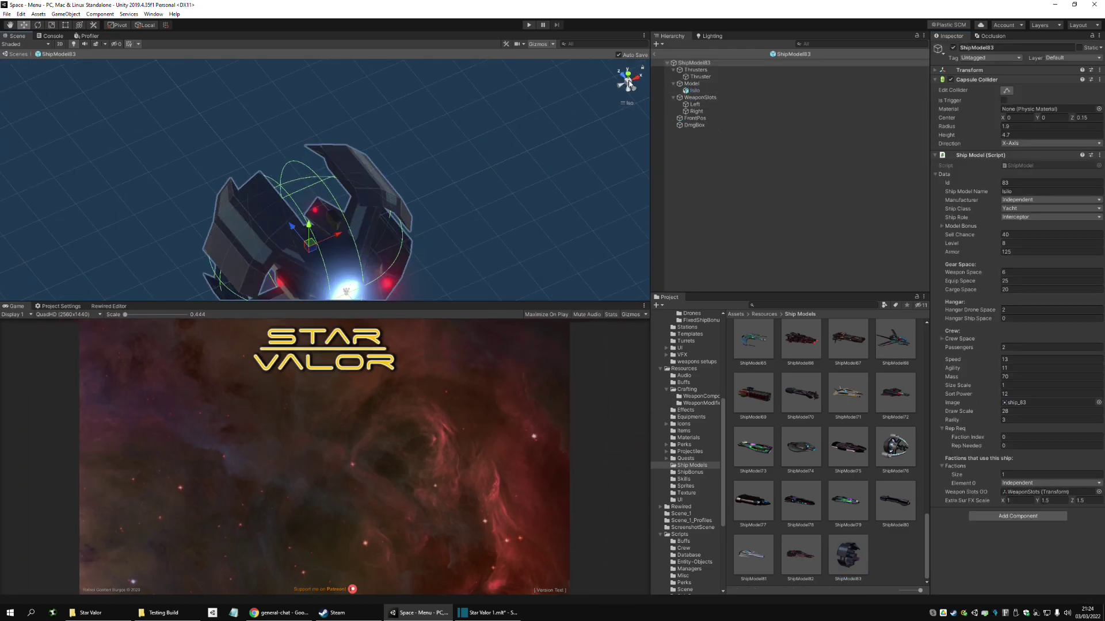
left_click(629, 83)
left_click(627, 82)
left_click_drag(369, 230, 437, 147)
scroll(509, 137, "up", 3)
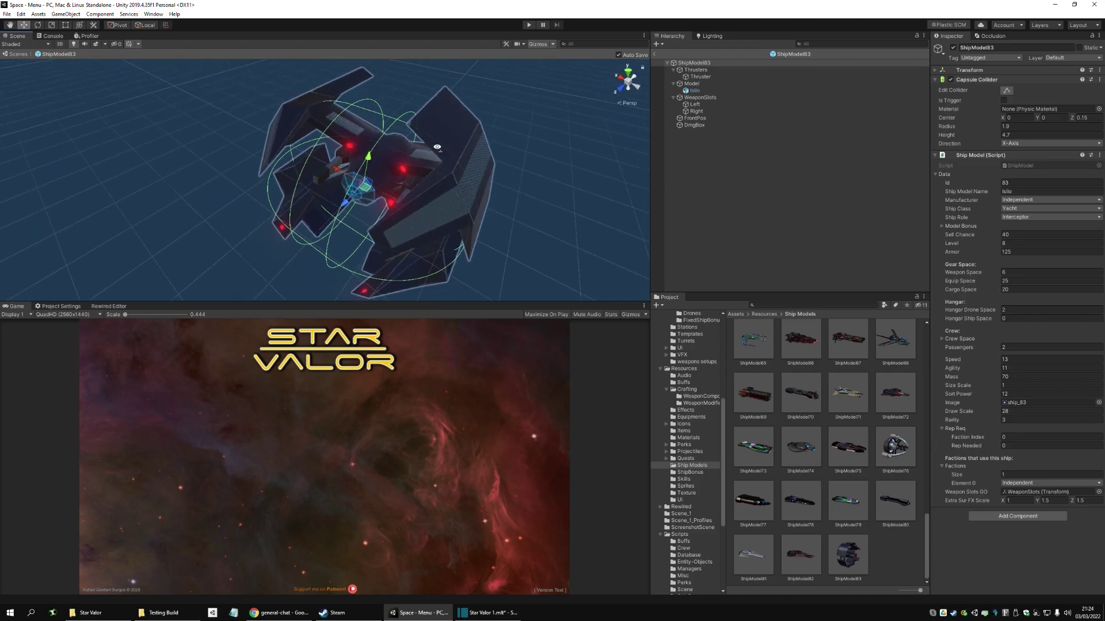
- Inspect the ShipModel83 ship from several angles and line up the Scene view straight from above
left_click(695, 63)
left_click_drag(570, 169, 392, 133)
scroll(516, 168, "up", 2)
scroll(388, 169, "down", 5)
left_click(629, 80)
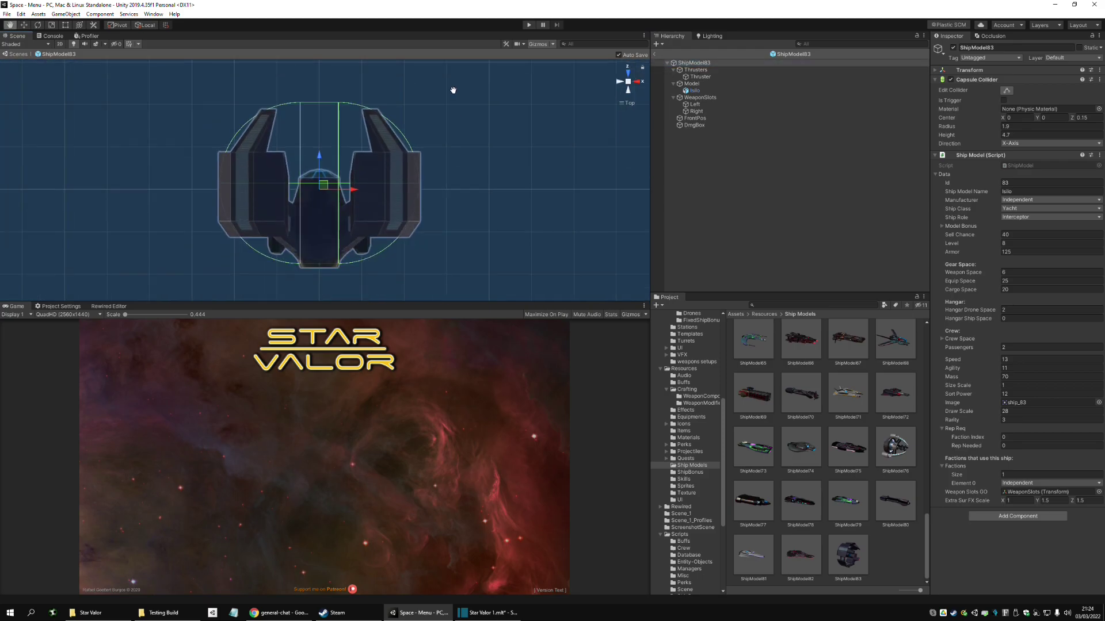
left_click_drag(474, 141, 463, 135)
left_click_drag(591, 151, 555, 86)
left_click(629, 76)
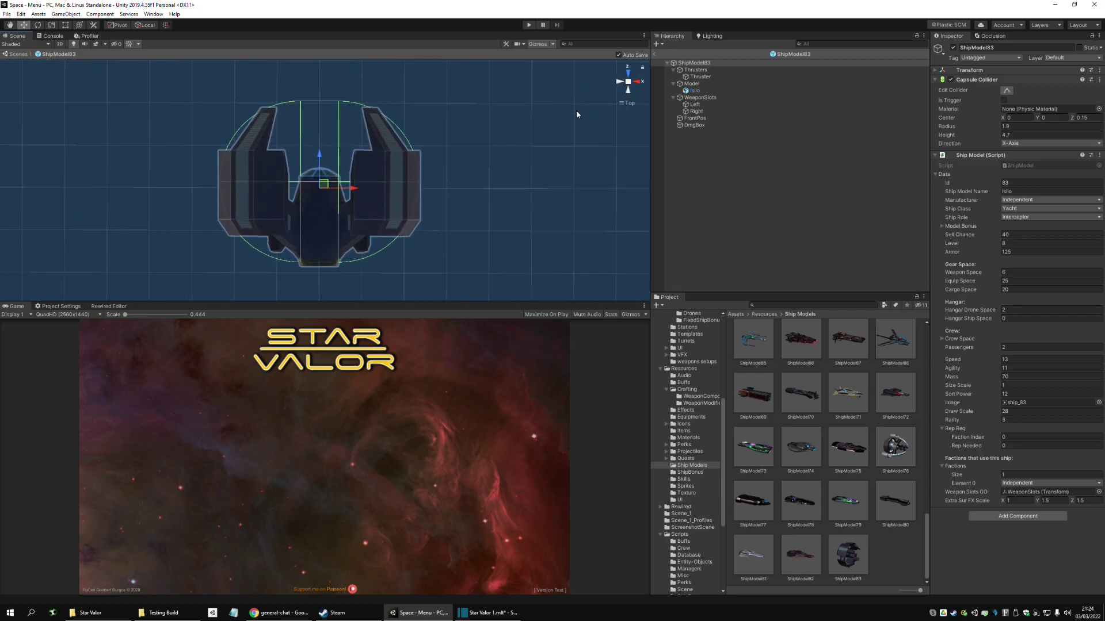
- Go through ShipModel83's child objects: the thruster, the ship mesh, and the Left and Right weapon slots
left_click(703, 77)
left_click_drag(441, 212, 458, 157)
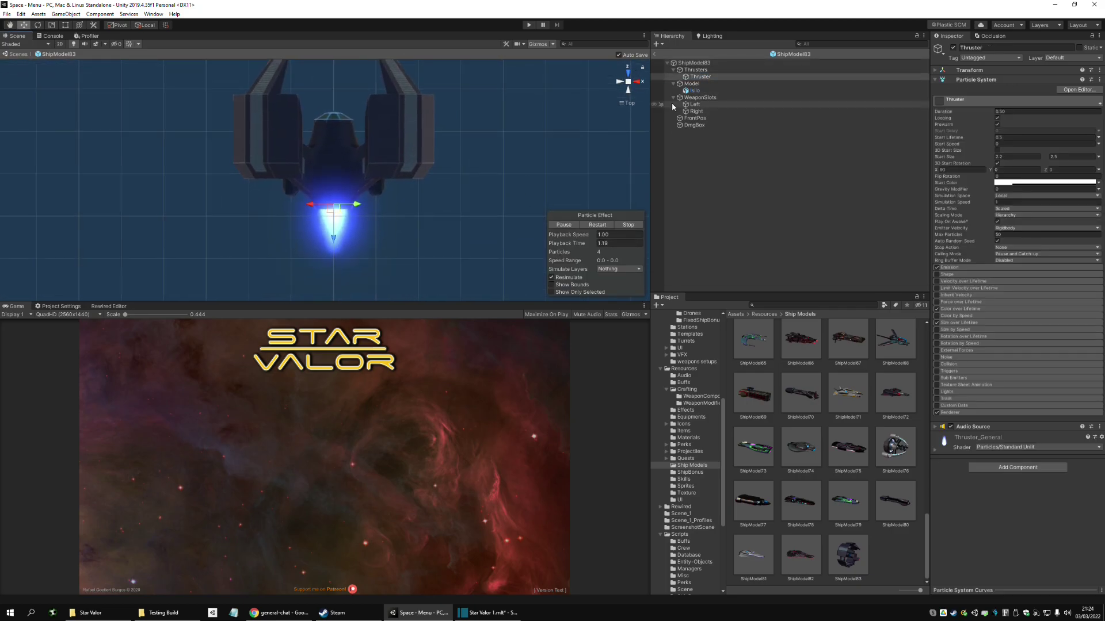
left_click(693, 91)
left_click(694, 105)
left_click(696, 111)
left_click_drag(463, 97, 473, 177)
scroll(460, 173, "up", 3)
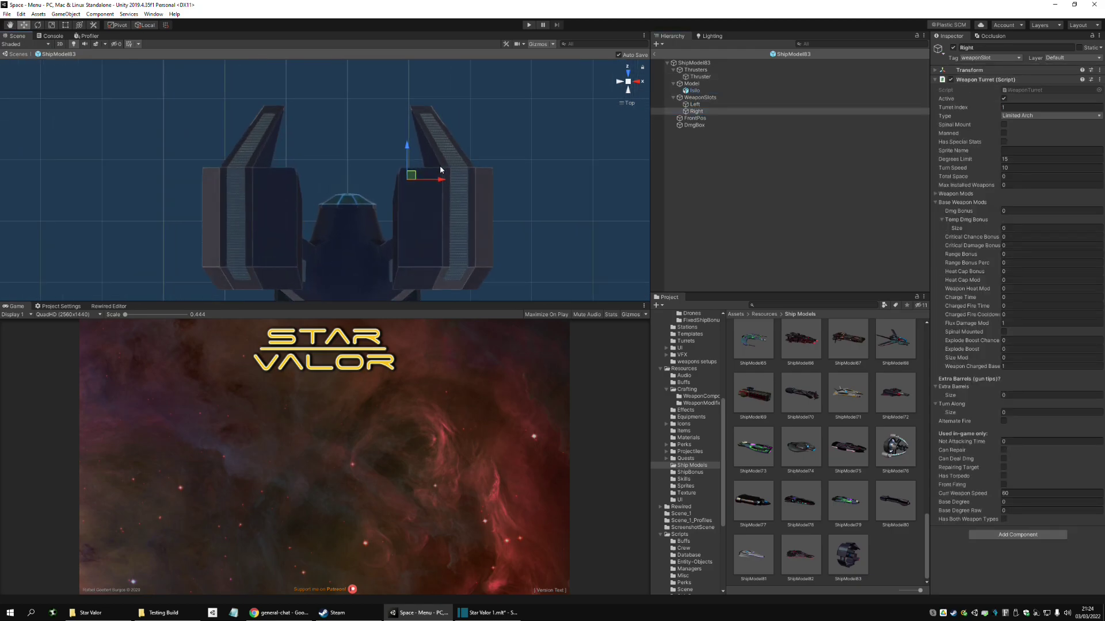
- Compare the Weapon Turret settings of the Left and Right slots, including Weapon Mods and Base Weapon Mods
scroll(440, 165, "down", 5)
scroll(435, 166, "up", 4)
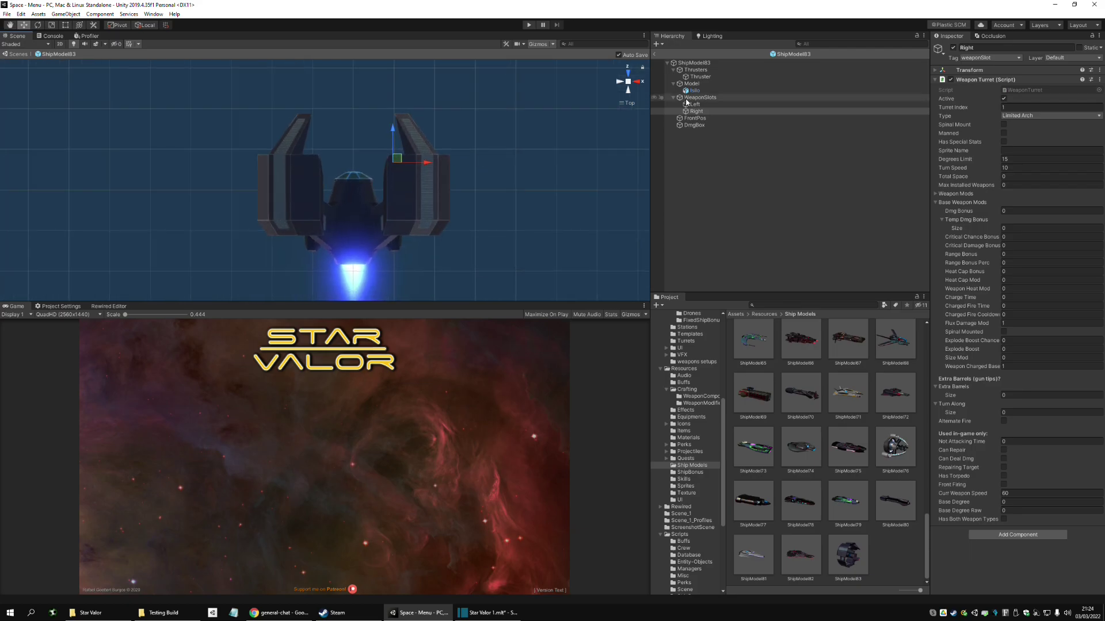
left_click(693, 104)
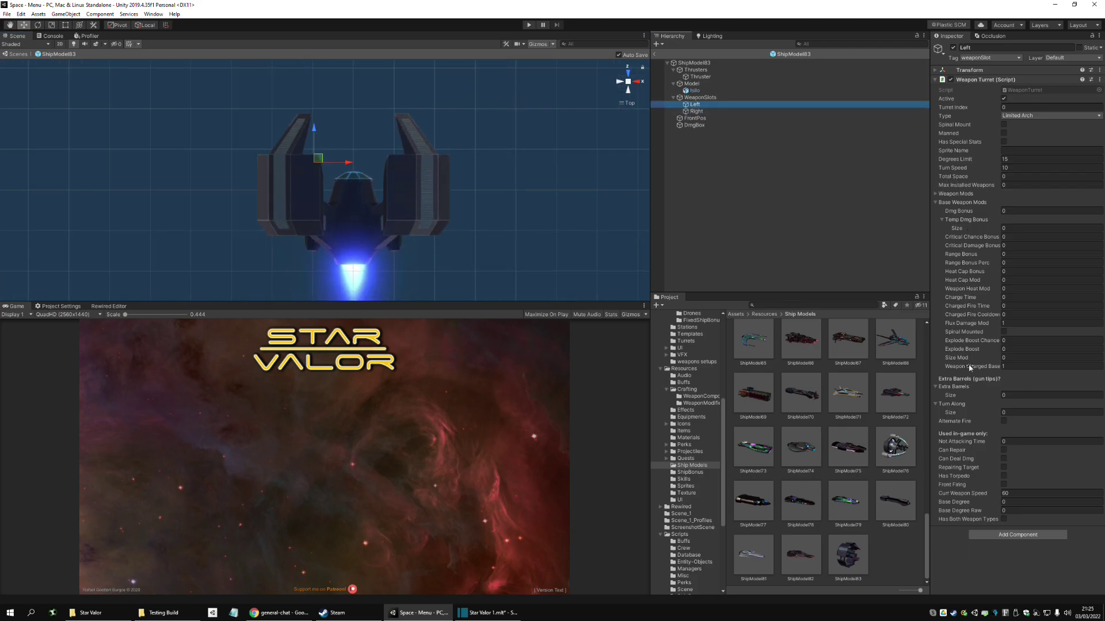
left_click(934, 202)
left_click(934, 194)
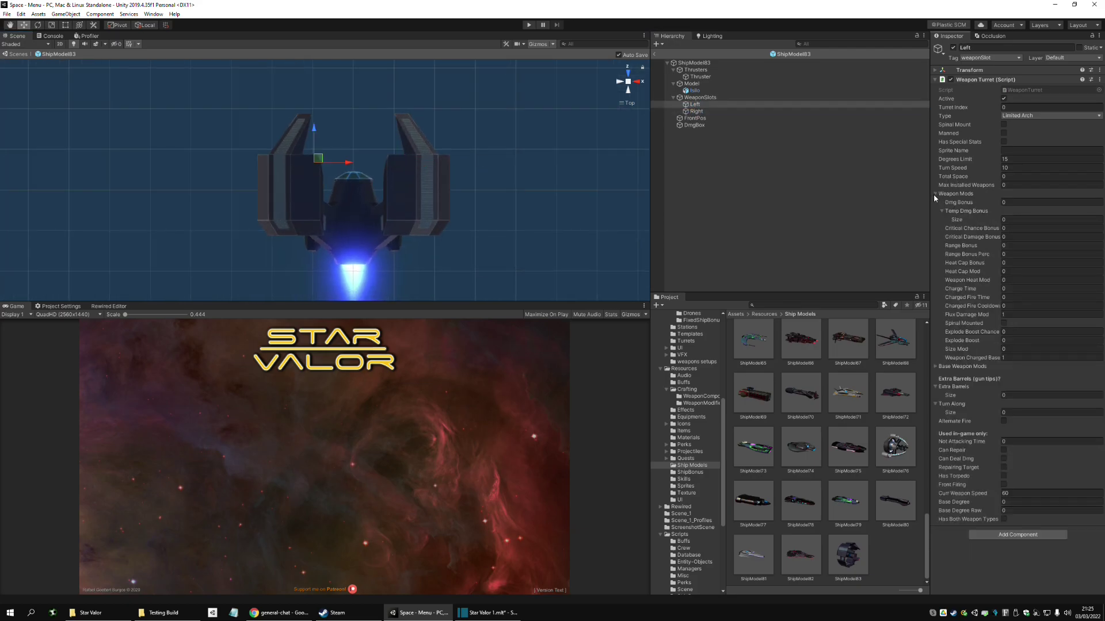
left_click(934, 194)
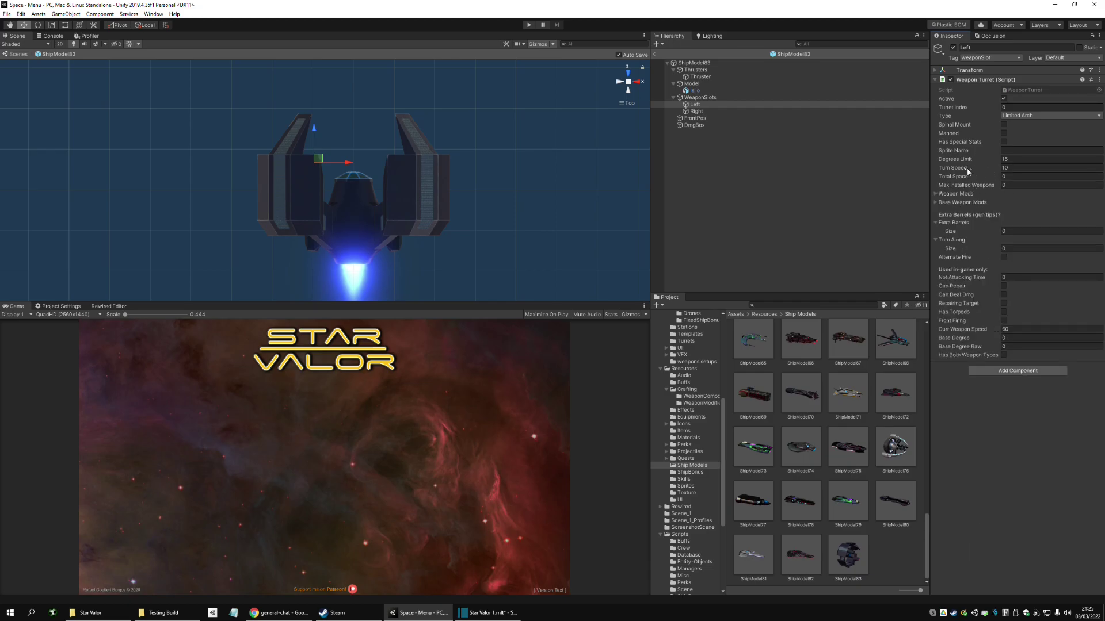
left_click(703, 110)
left_click(702, 105)
left_click(936, 202)
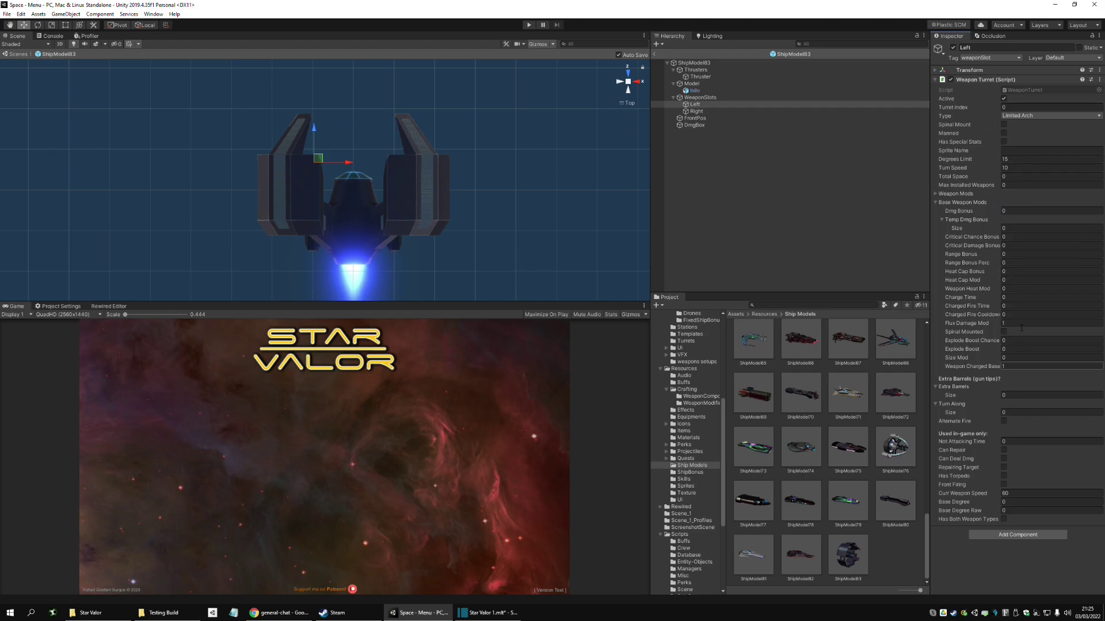
left_click(712, 110)
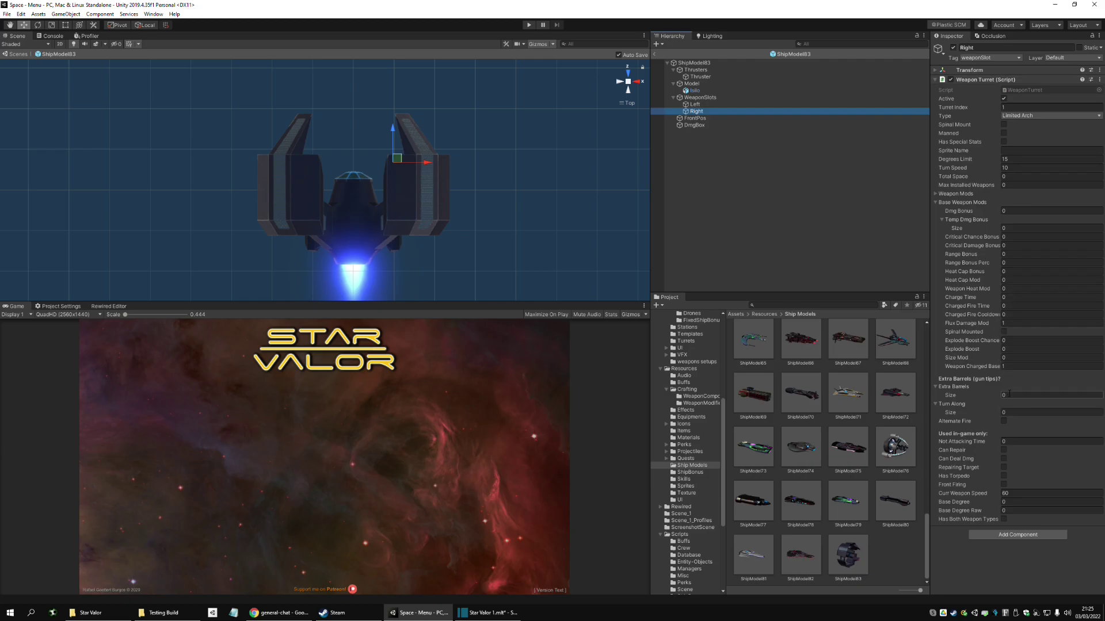
- Leave the ShipModel83 prefab and open the ShipModel61 prefab for editing
left_click(656, 125)
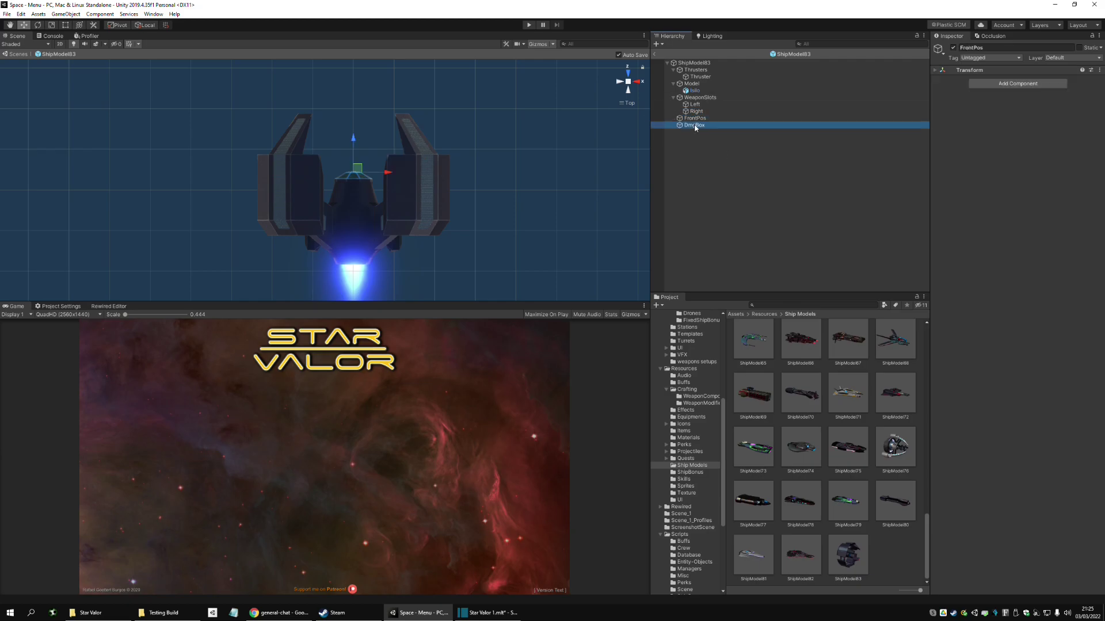
left_click(656, 56)
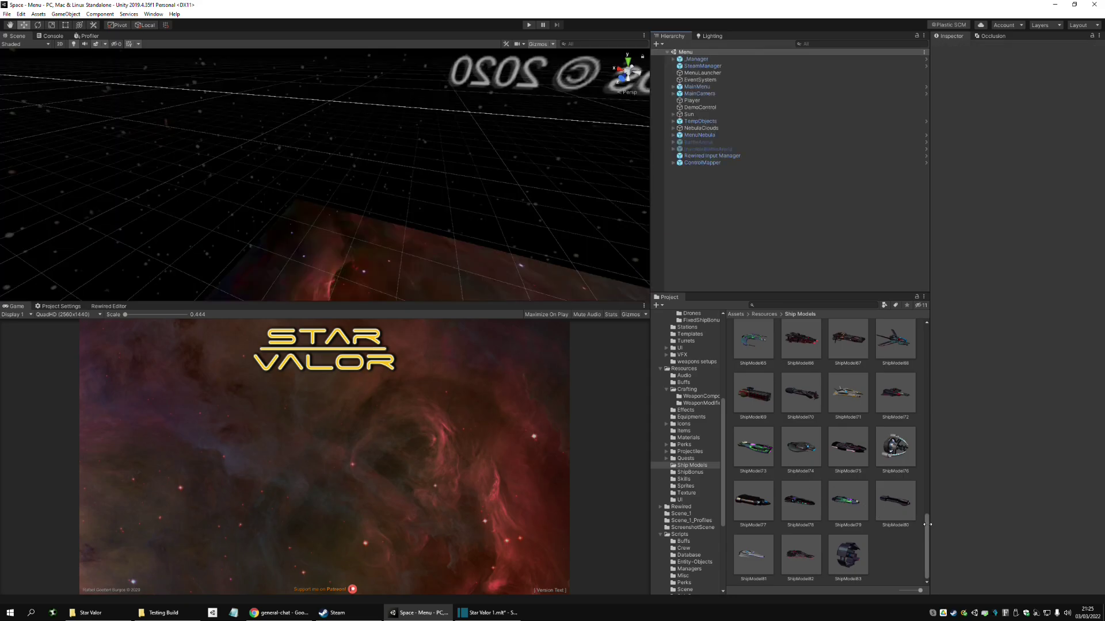
scroll(927, 523, "up", 5)
scroll(930, 503, "up", 1)
double_click(754, 420)
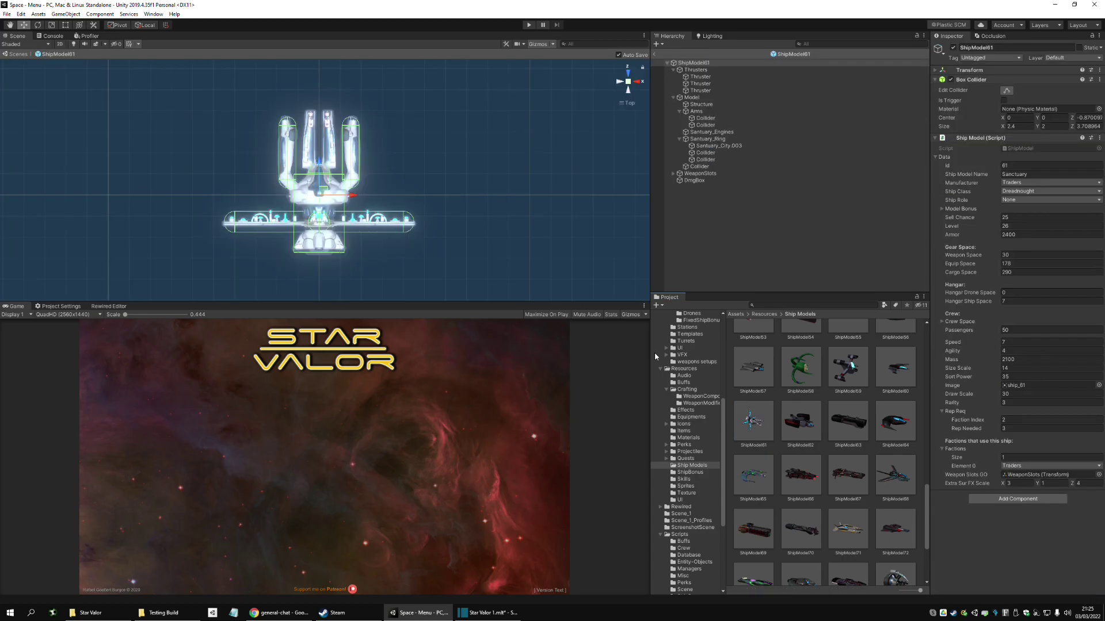
- Enlarge the Scene view further and frame the ShipModel61 ship from above
scroll(394, 236, "up", 3)
left_click_drag(379, 300, 378, 363)
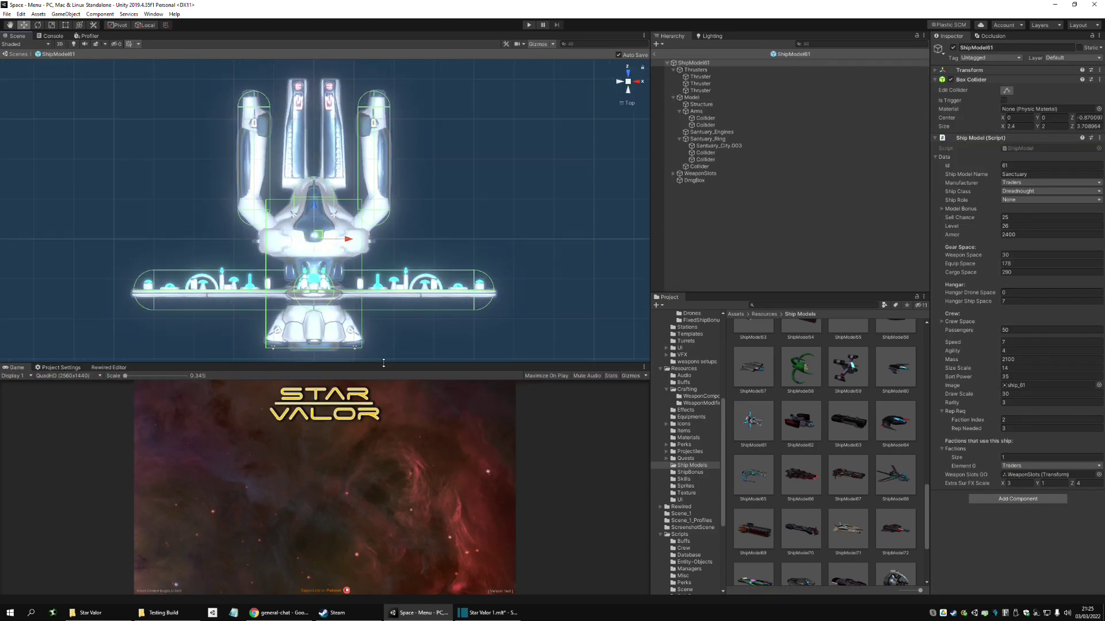
scroll(441, 95, "up", 2)
left_click_drag(357, 208, 370, 219)
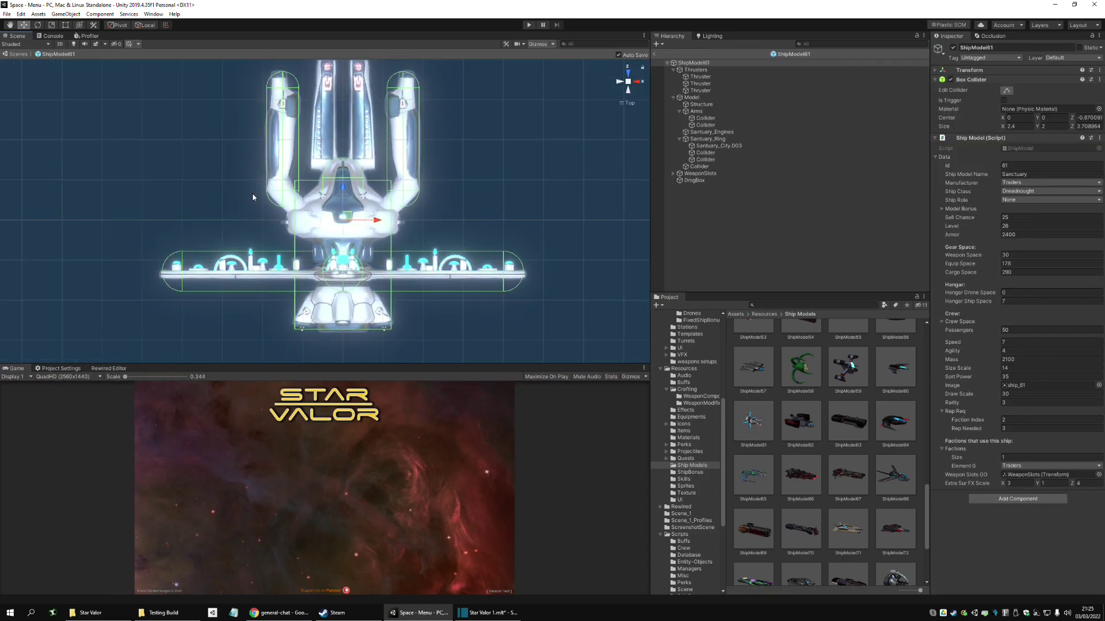
left_click(636, 82)
left_click(629, 74)
- Go through ShipModel61's Thruster objects, the rotating Santuary_Ring, its Santuary_City.003 mesh and its first Collider
left_click(700, 84)
left_click(700, 91)
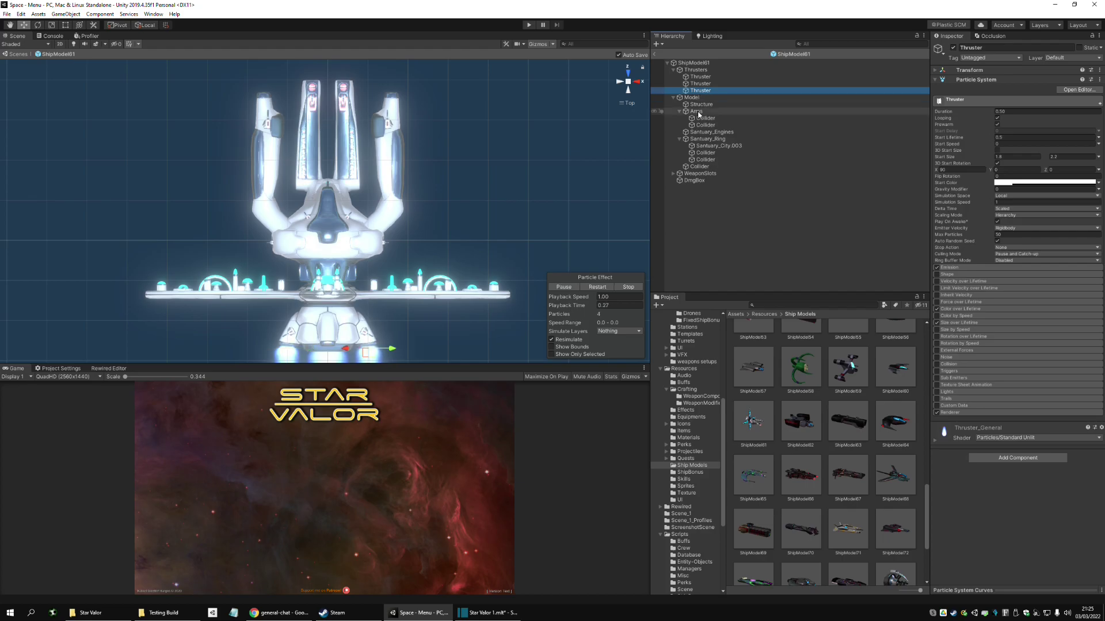
left_click(698, 139)
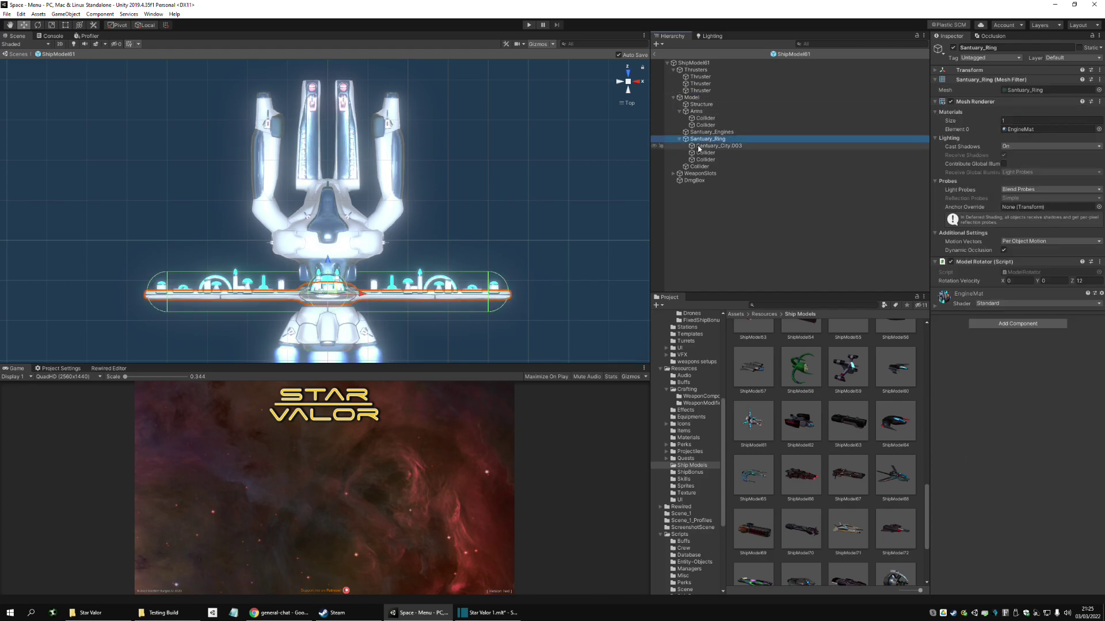
left_click(707, 147)
left_click(703, 153)
- Expand WeaponSlots, compare the Weapon Turret settings of the Front and Left slots, and frame the Left turret
left_click(674, 173)
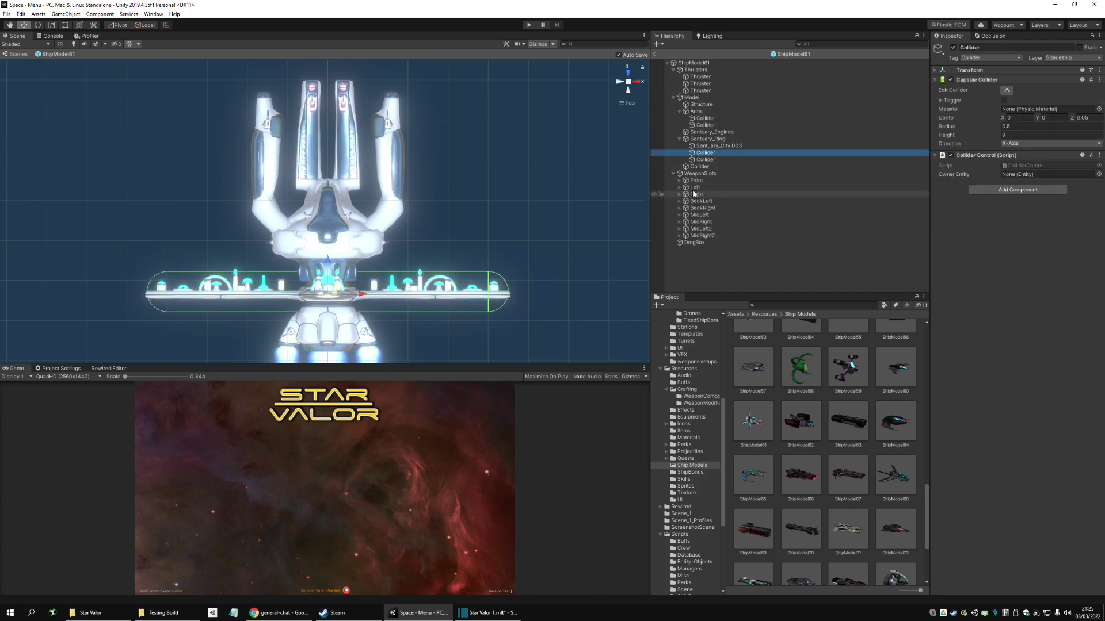
left_click(696, 181)
left_click(694, 188)
left_click(694, 183)
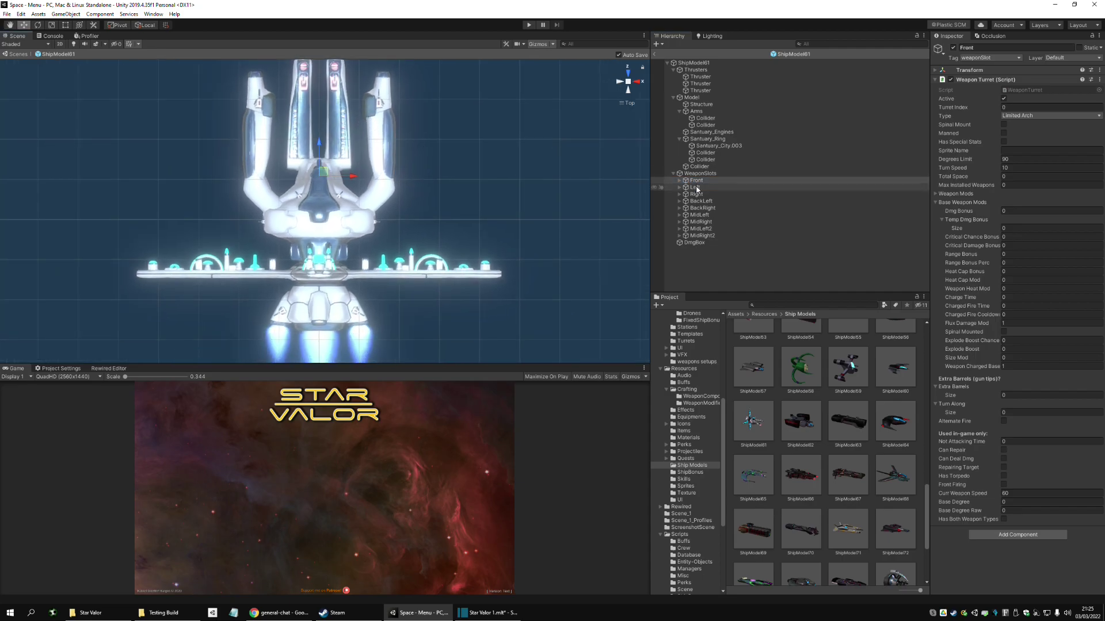
left_click(681, 186)
key("f")
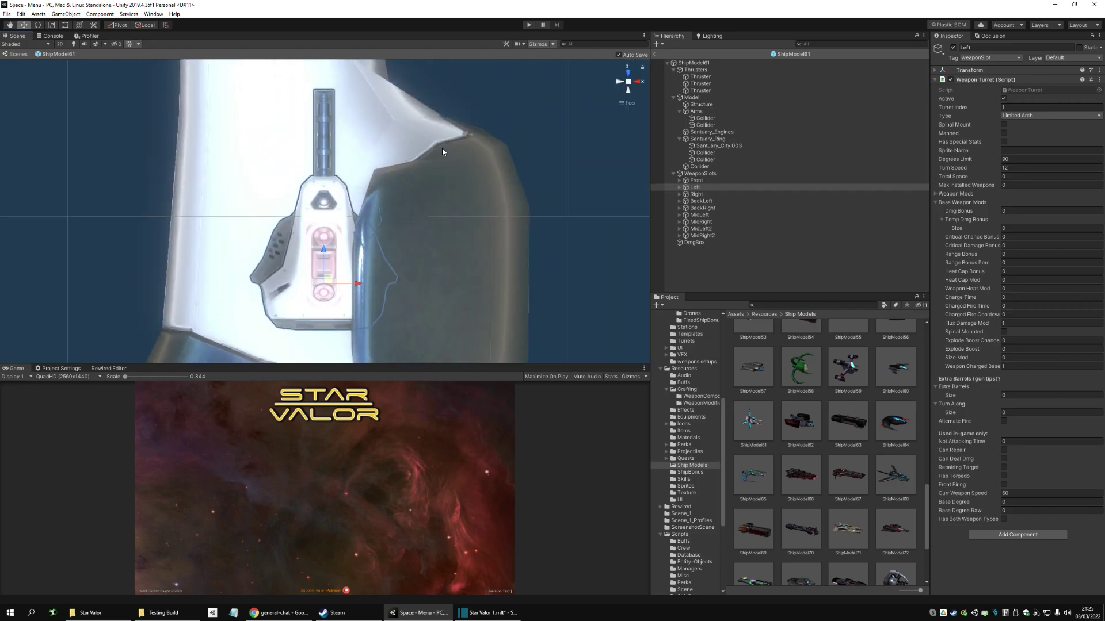
- Select the GunTip inside the Left weapon slot and examine its position from the ship's right side
left_click(679, 188)
left_click(703, 200)
left_click_drag(520, 304, 473, 232)
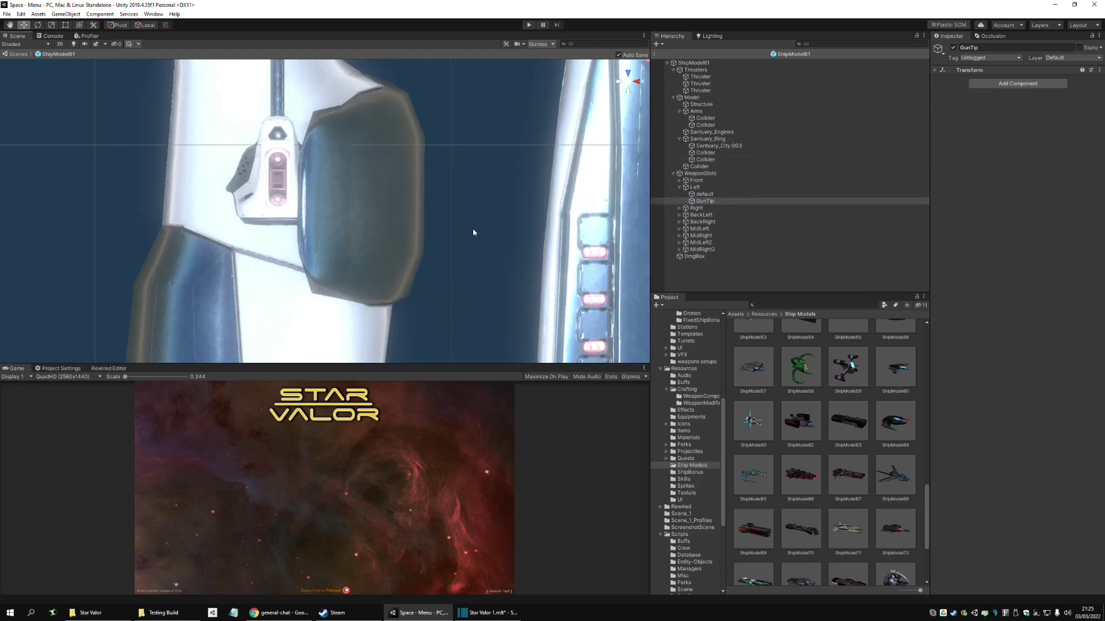
left_click(629, 90)
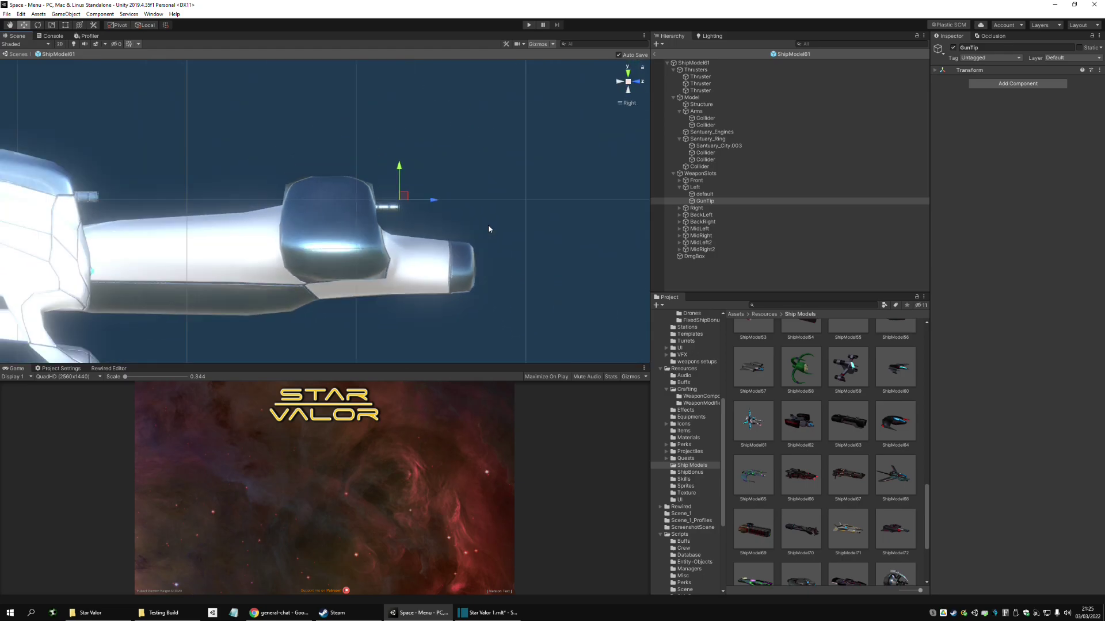
scroll(537, 225, "down", 2)
left_click_drag(345, 231, 432, 214)
- Examine the Right weapon slot's GunTip and the BackLeft slot's child objects, and collapse the expanded slots
left_click(719, 206)
left_click(699, 214)
left_click(680, 209)
left_click(704, 222)
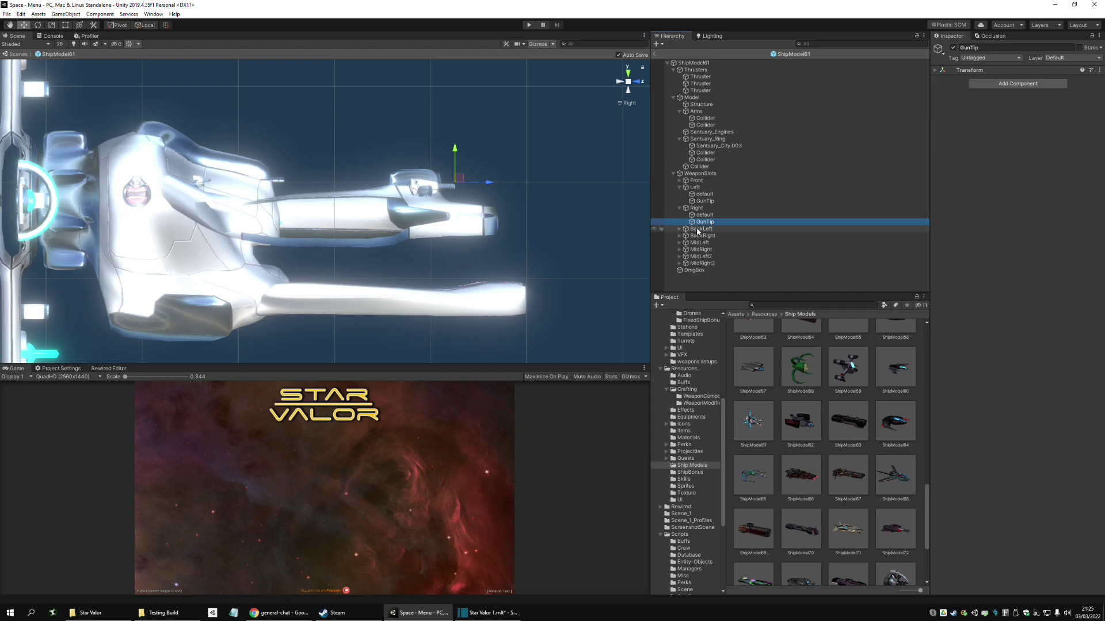
left_click(680, 208)
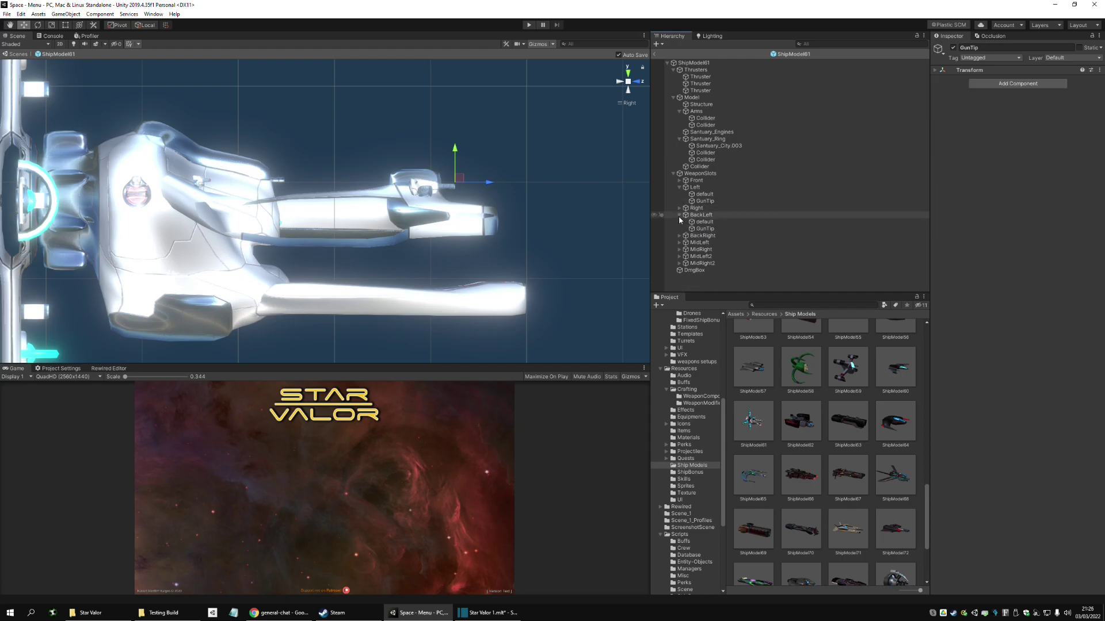
left_click(680, 187)
- Select the ShipModel61 root object and review its Transform, Box Collider and Ship Model data
left_click(692, 98)
left_click(700, 70)
left_click(695, 63)
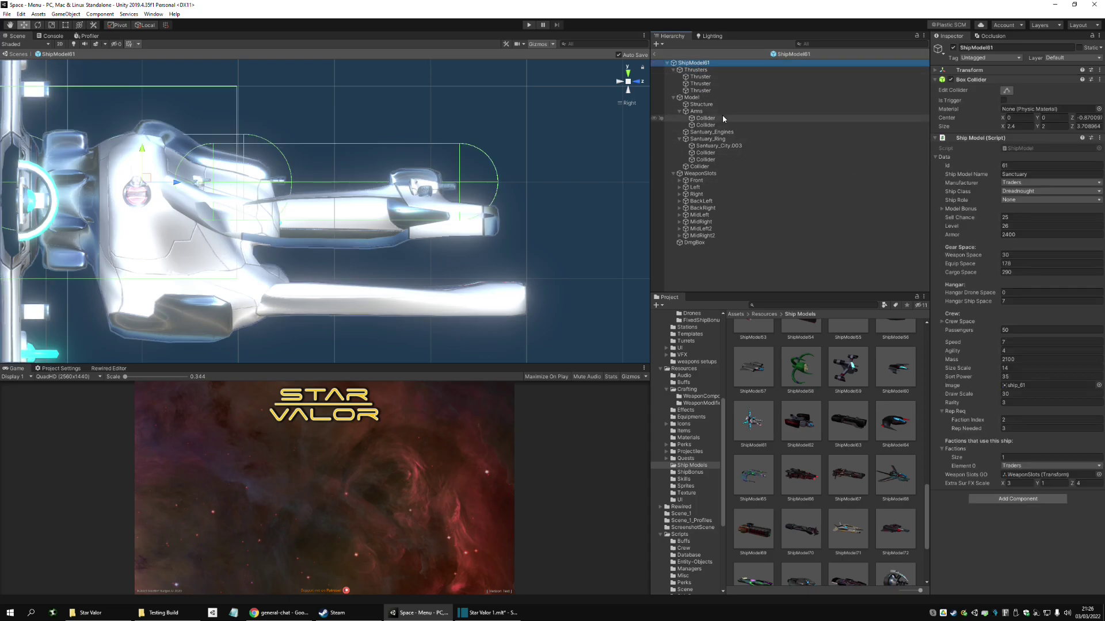
left_click(945, 70)
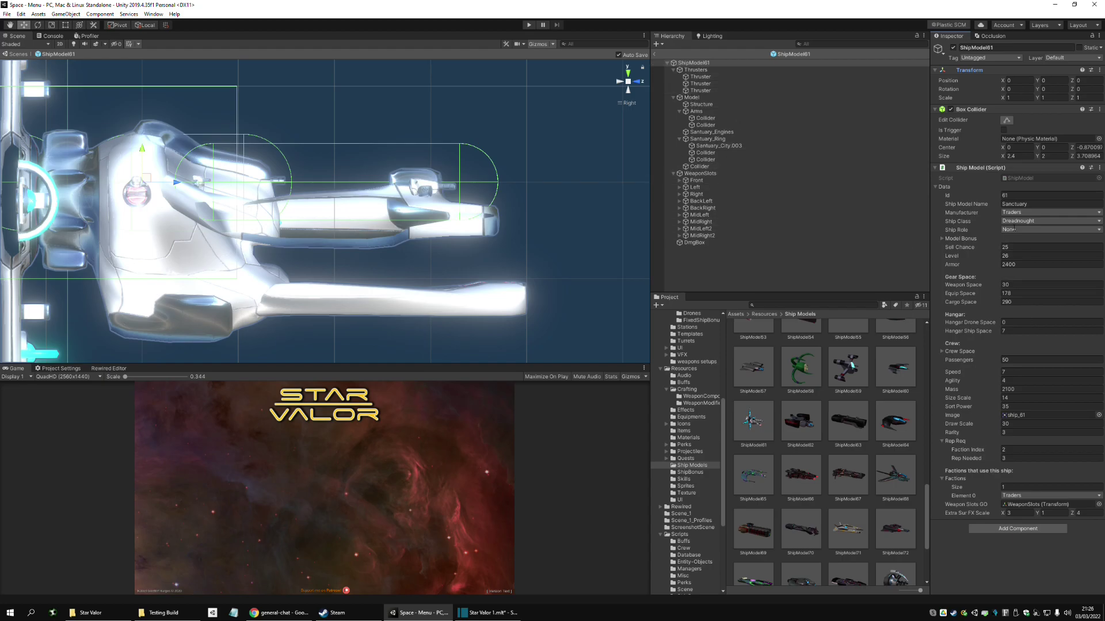
scroll(598, 97, "down", 2)
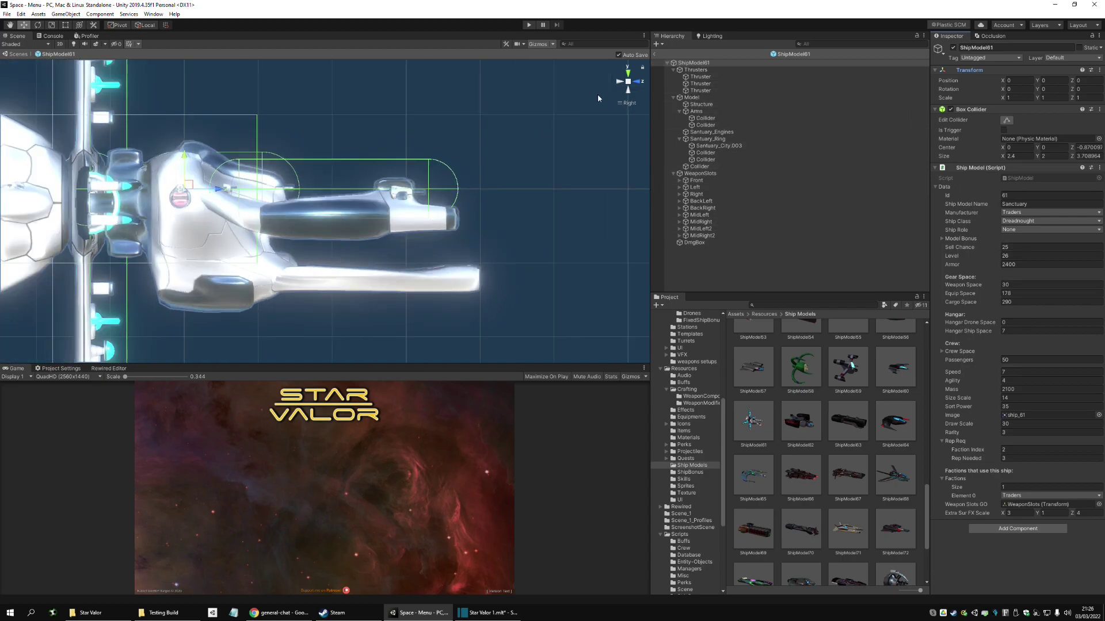
- View the ship from above and inspect the capsule colliders of the main model and of Santuary_Ring
left_click(628, 75)
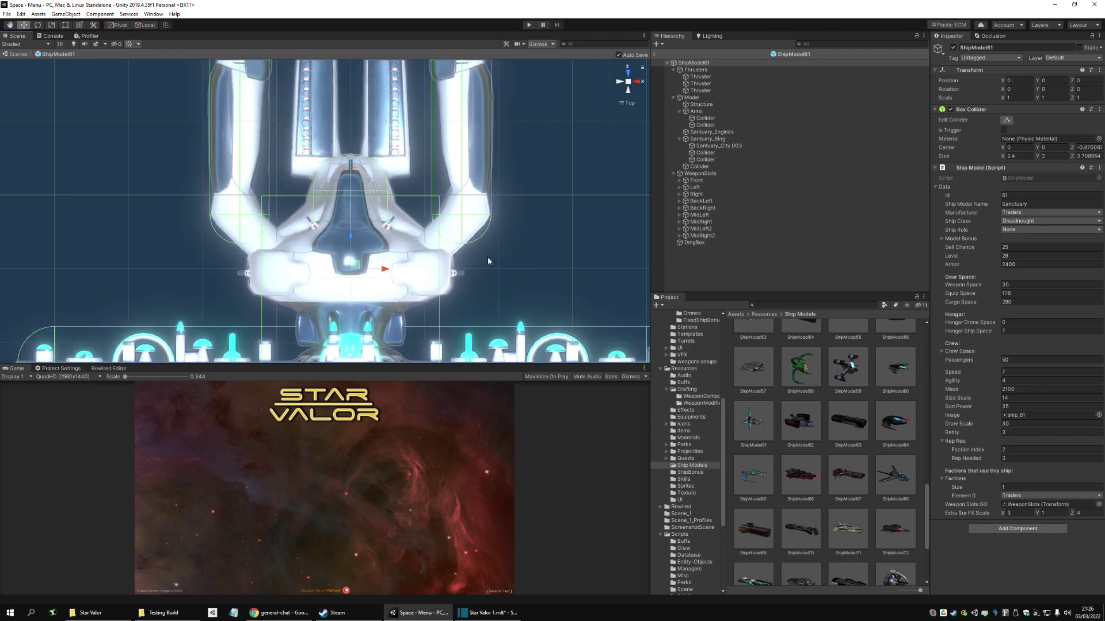
left_click(700, 166)
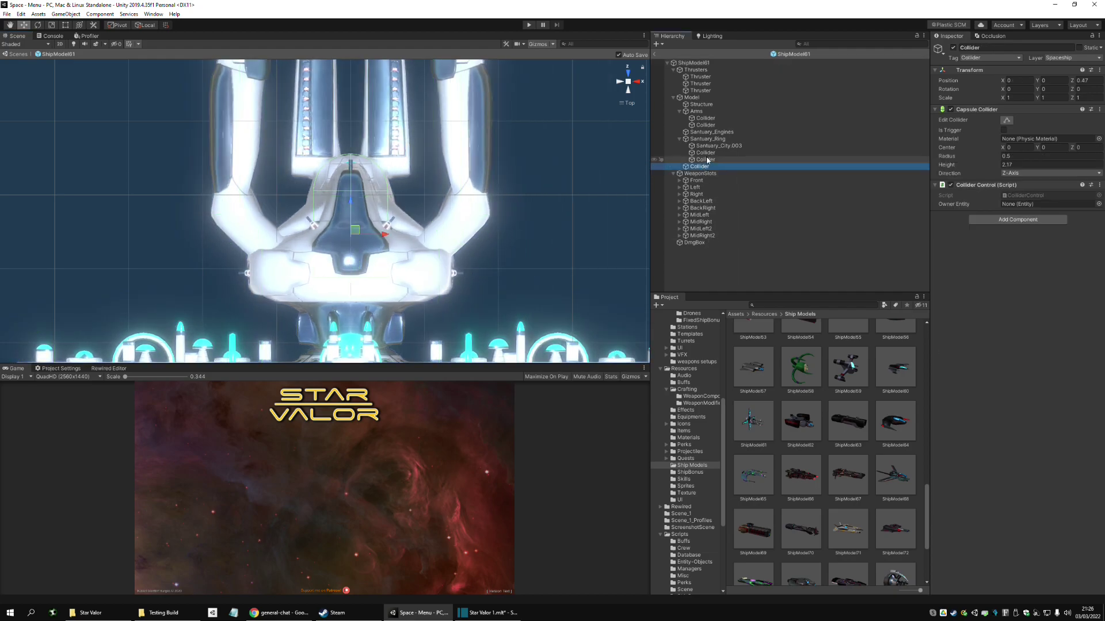
left_click(707, 153)
double_click(707, 153)
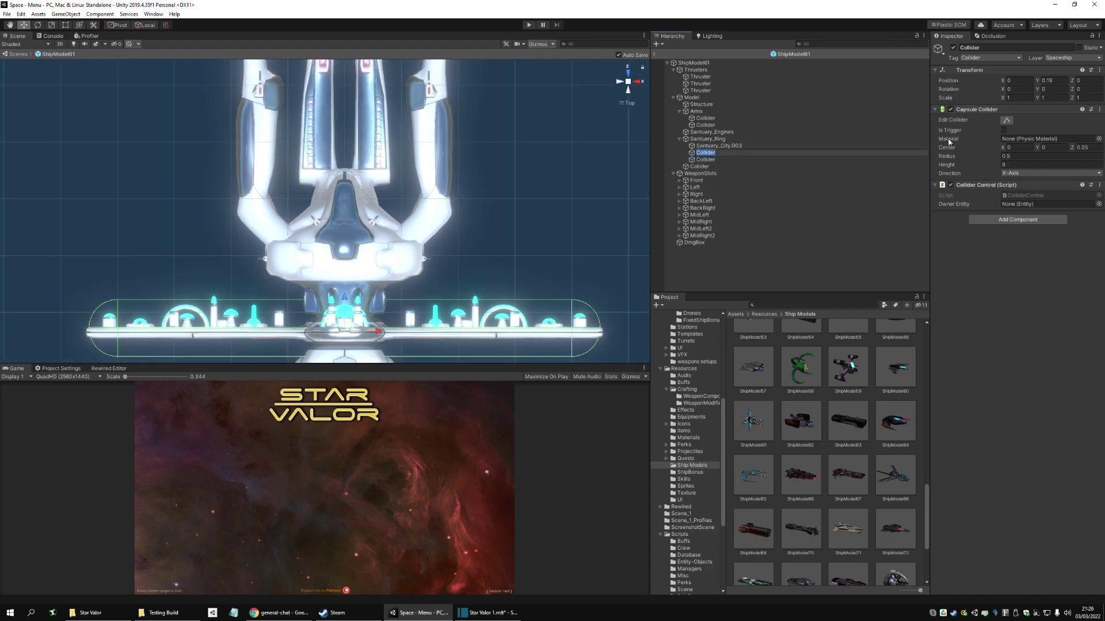
left_click(707, 139)
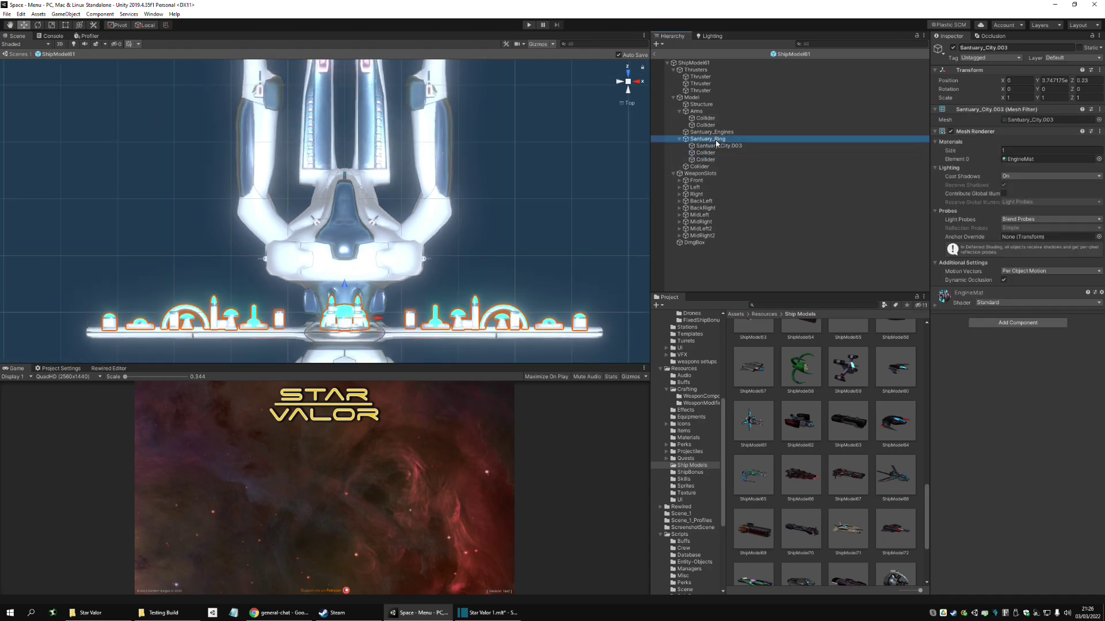
- Leave the ShipModel61 prefab and select ShipModel82 among the last prefabs in the Ship Models folder
left_click(680, 111)
left_click(654, 54)
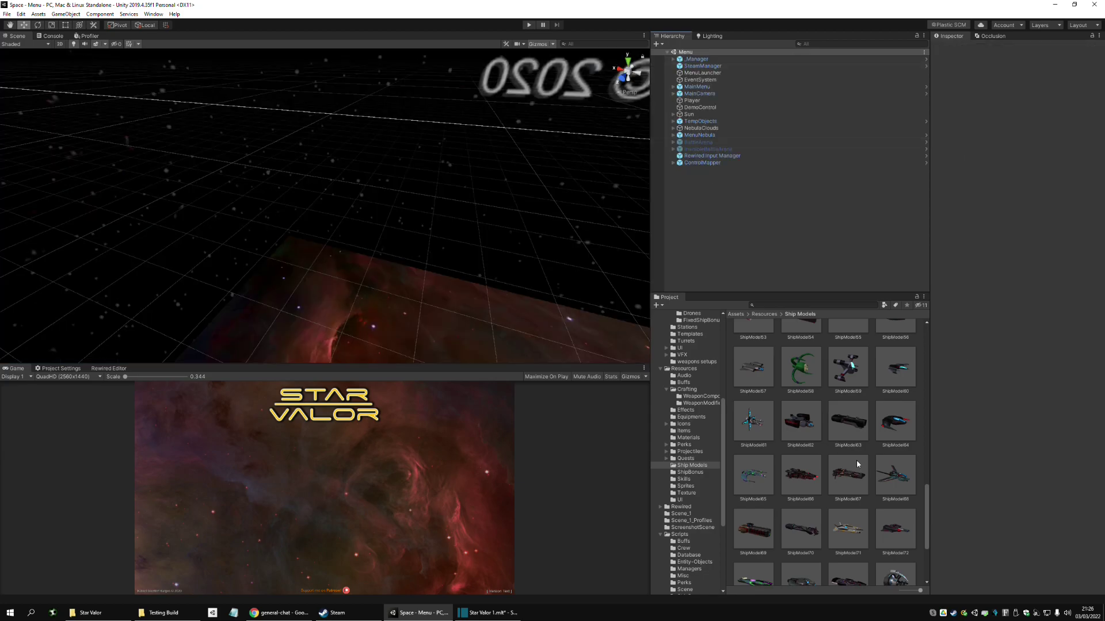
scroll(857, 464, "down", 3)
scroll(926, 538, "down", 1)
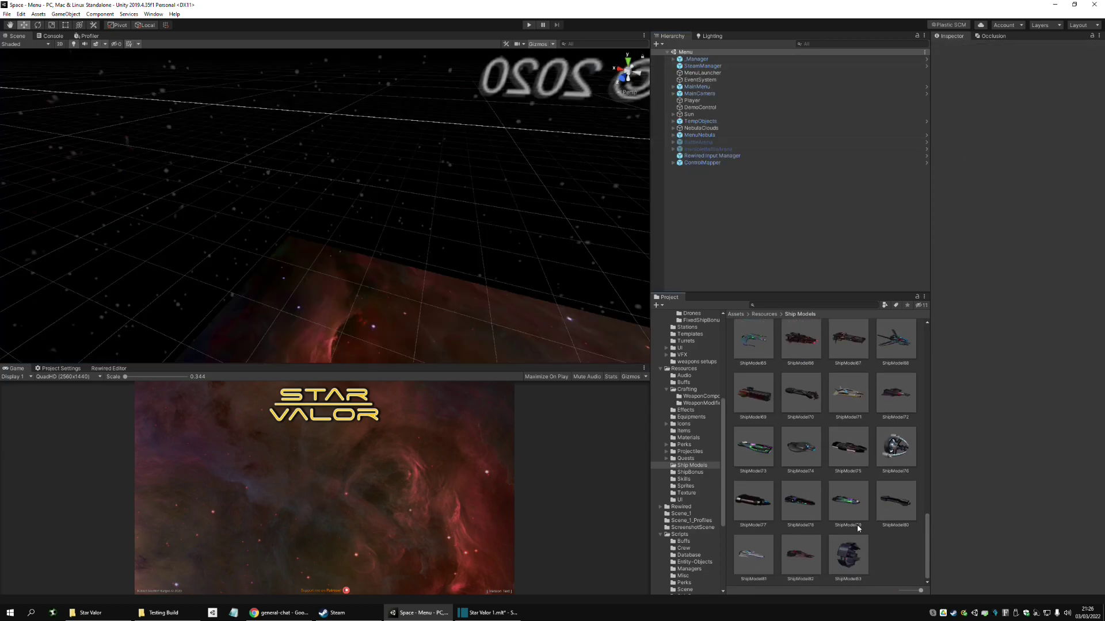
left_click(800, 555)
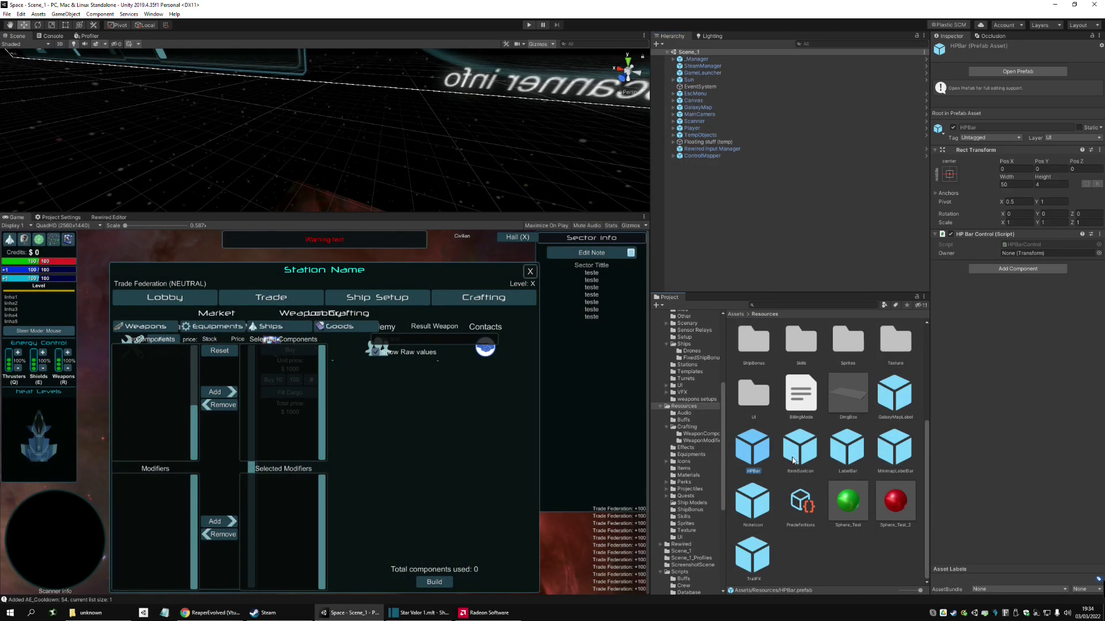
- Go from the Resources folder to the root Assets folder, select AssetMngPPP, and start Play mode in Scene_1
left_click(792, 461)
left_click_drag(721, 406, 722, 369)
left_click(819, 494)
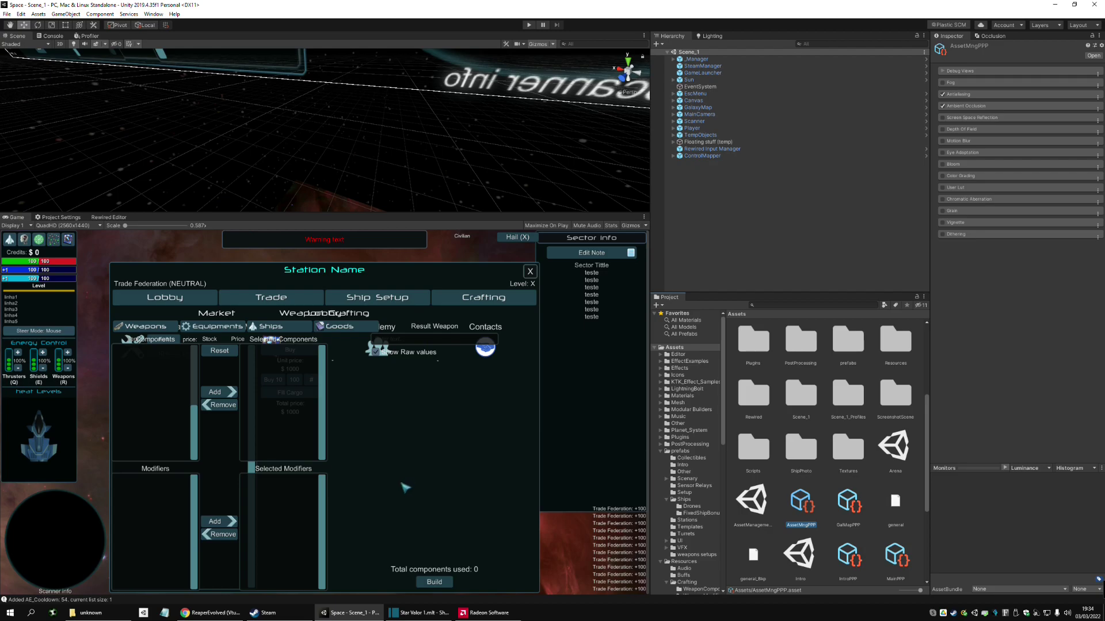
left_click(528, 26)
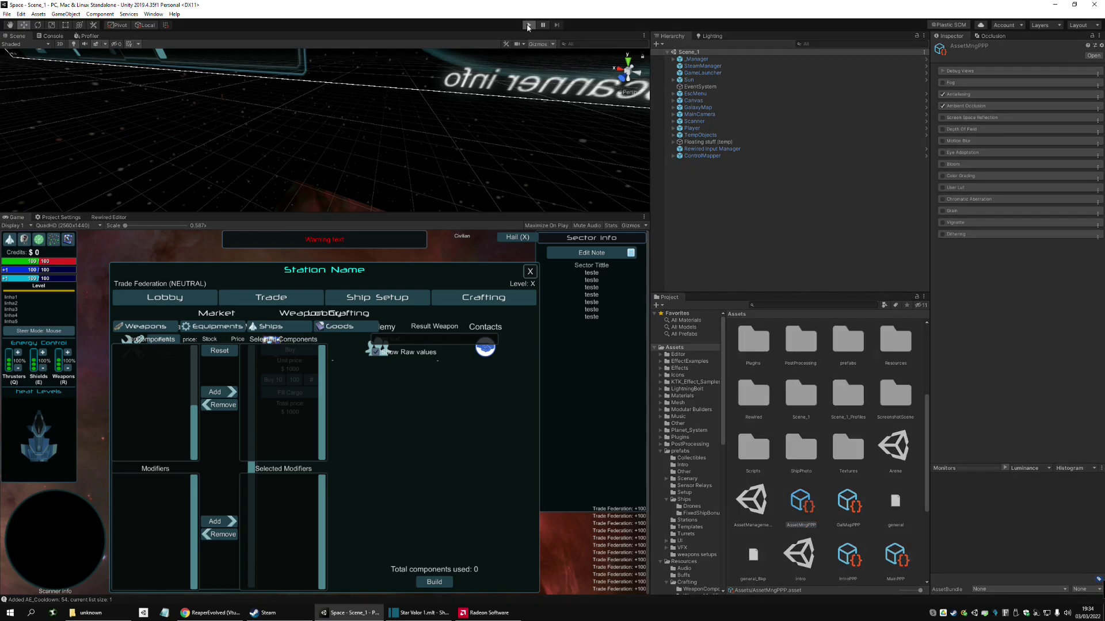